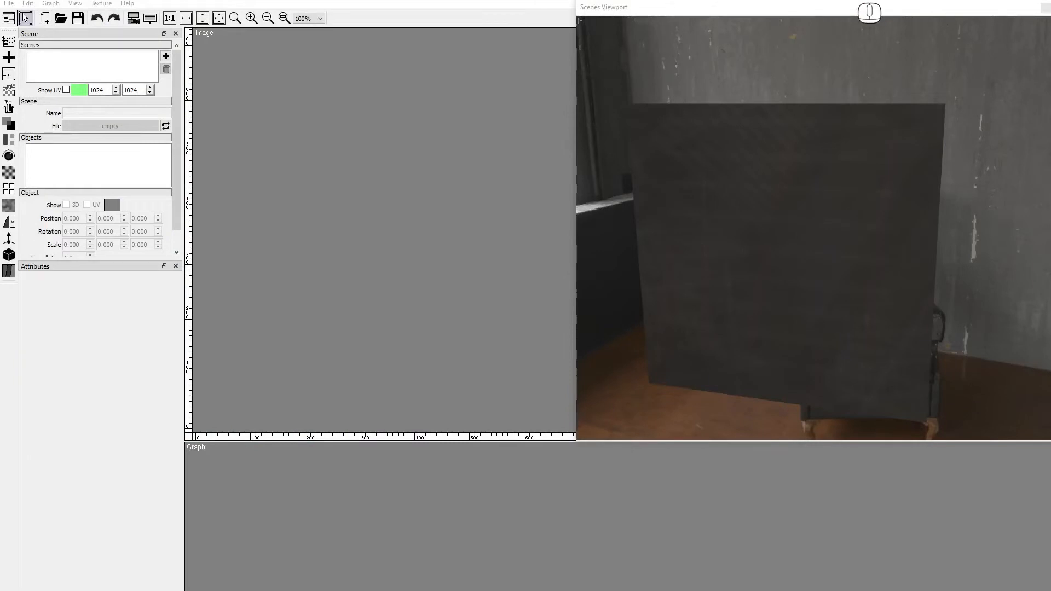
# Create a new scene with the Tri.obj mesh loaded.
pyautogui.click(165, 55)
pyautogui.click(166, 126)
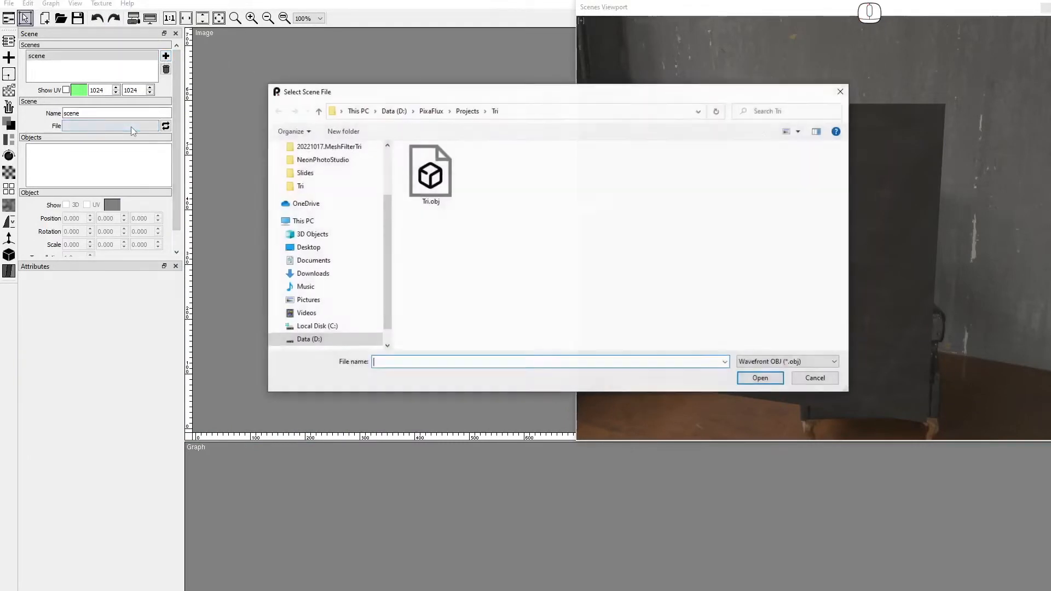
pyautogui.click(423, 175)
pyautogui.doubleClick(424, 175)
# Add a Scene Textures node to the graph.
pyautogui.moveTo(787, 299); pyautogui.dragTo(866, 298)
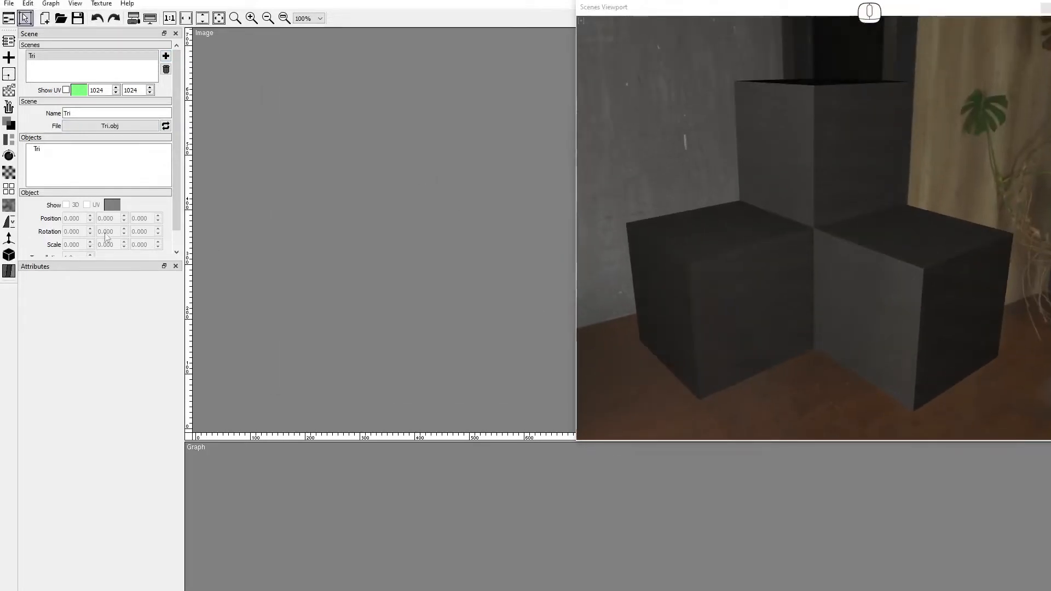
pyautogui.click(9, 255)
pyautogui.moveTo(46, 261); pyautogui.dragTo(601, 460)
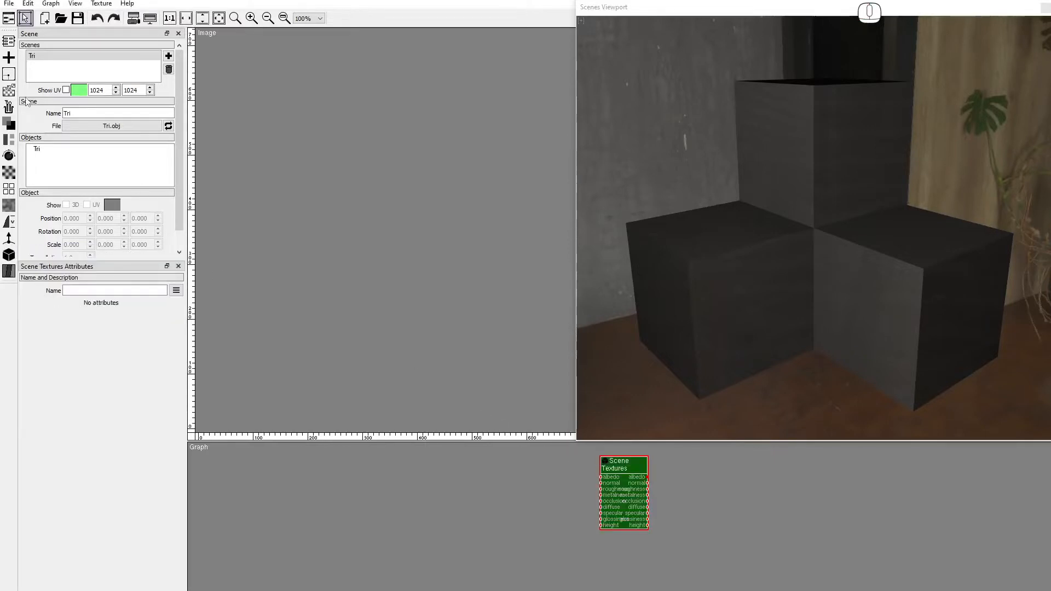
# Add a Constant node in value format at 0.000 and wire it into Scene Textures metalness.
pyautogui.click(9, 90)
pyautogui.moveTo(40, 115); pyautogui.dragTo(453, 456)
pyautogui.moveTo(526, 516); pyautogui.dragTo(527, 517)
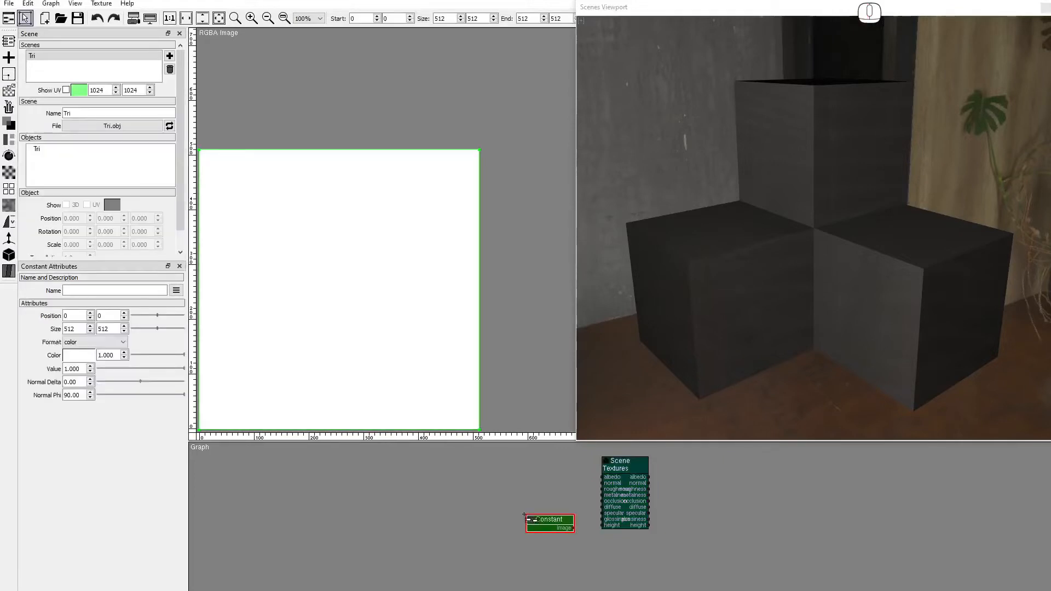
pyautogui.click(93, 342)
pyautogui.click(88, 359)
pyautogui.click(109, 370)
pyautogui.moveTo(96, 373); pyautogui.dragTo(94, 372)
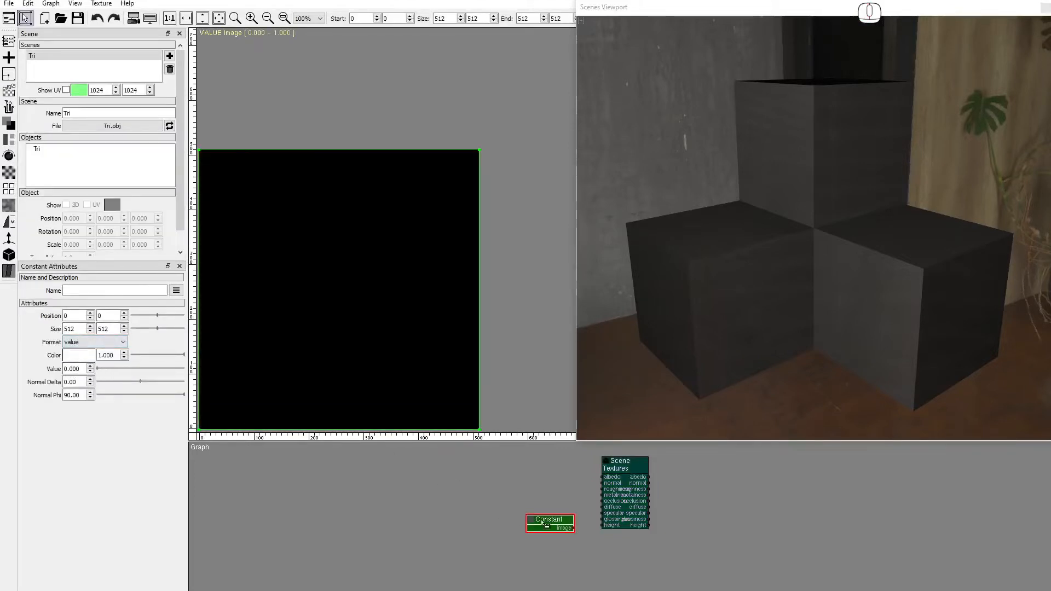
pyautogui.moveTo(578, 529); pyautogui.dragTo(598, 495)
pyautogui.click(9, 256)
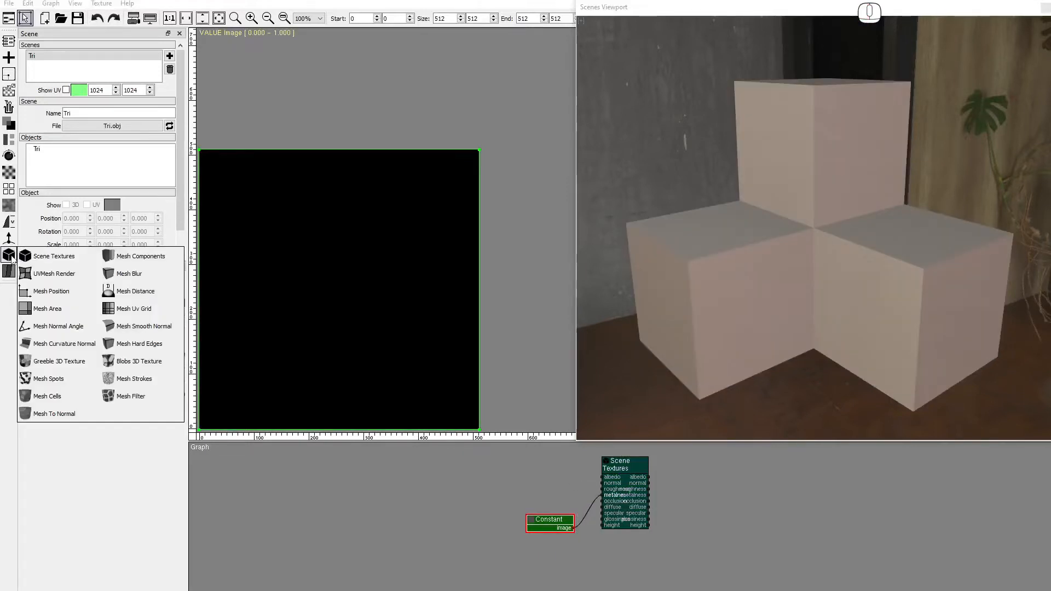
# Add a Mesh Cells node sized 2048×2048.
pyautogui.click(47, 396)
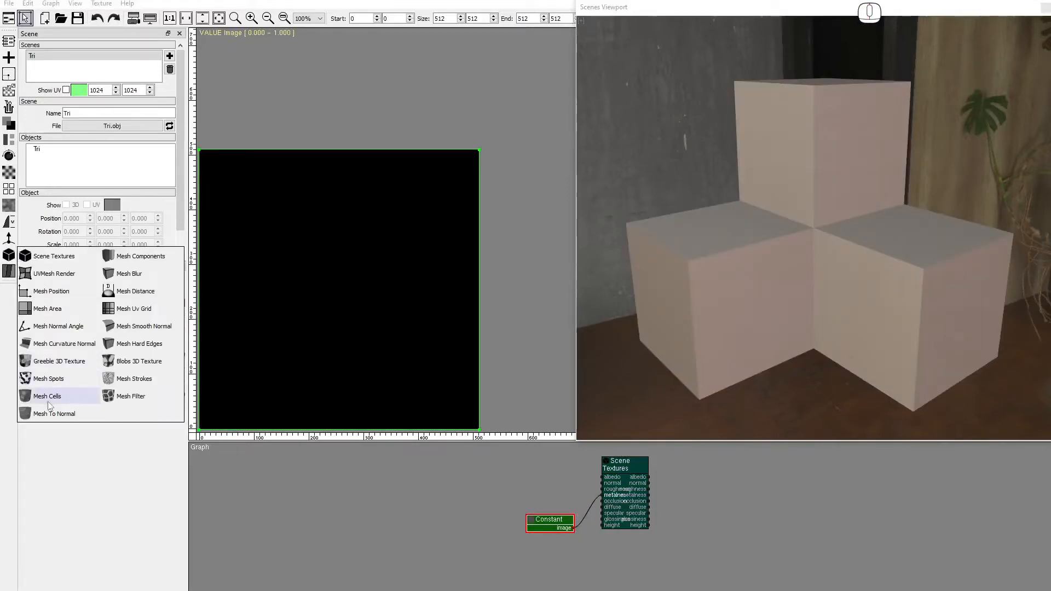
pyautogui.click(452, 463)
pyautogui.doubleClick(69, 328)
pyautogui.write('2048')
pyautogui.press('Tab')
pyautogui.write('2048')
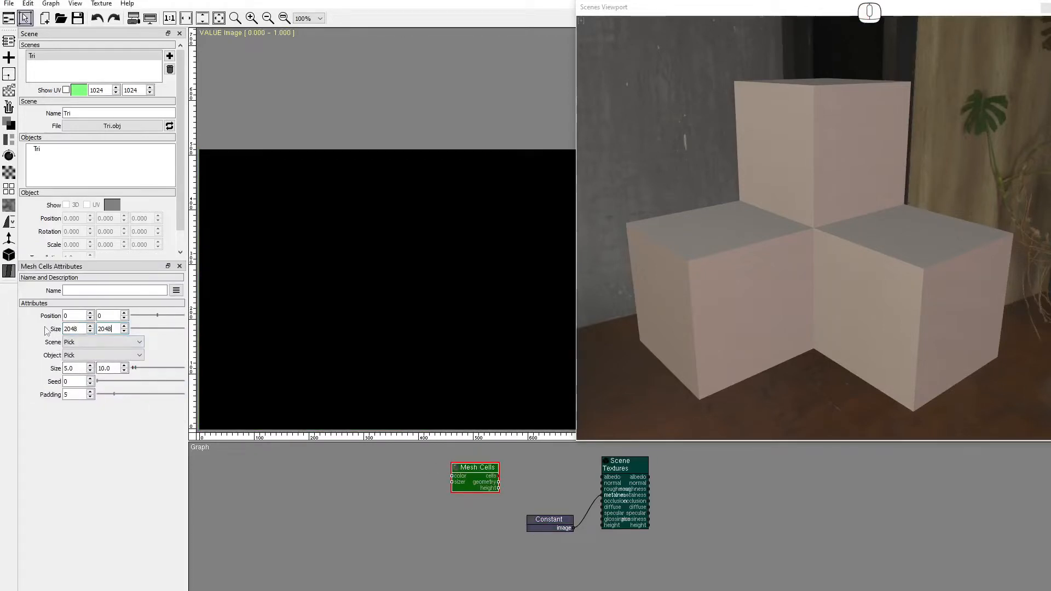
# Set Mesh Cells scene and object to Tri and connect its cells output to albedo.
pyautogui.click(104, 342)
pyautogui.click(88, 359)
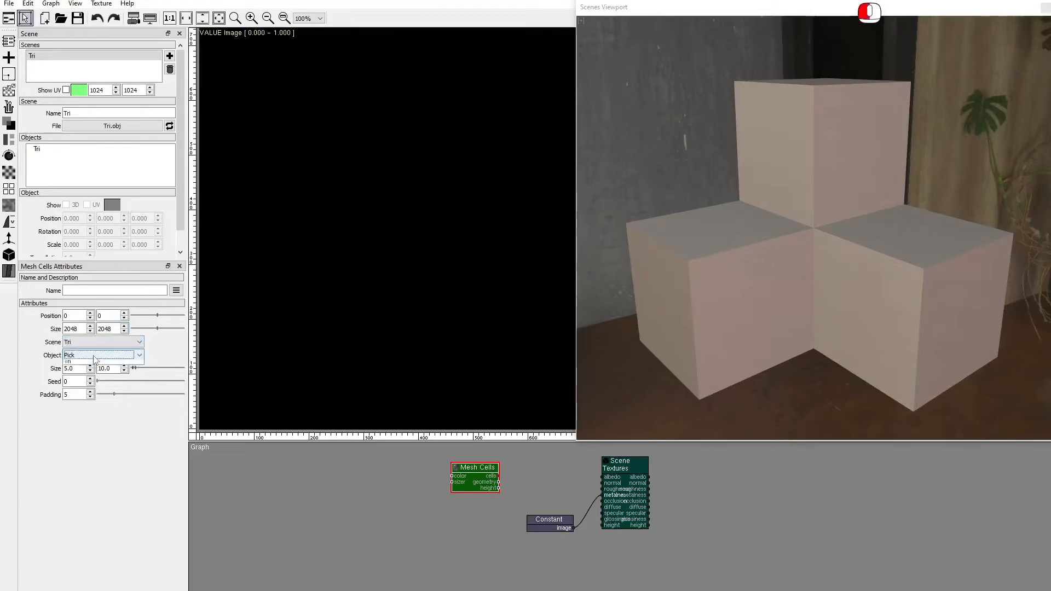
pyautogui.click(105, 355)
pyautogui.click(91, 373)
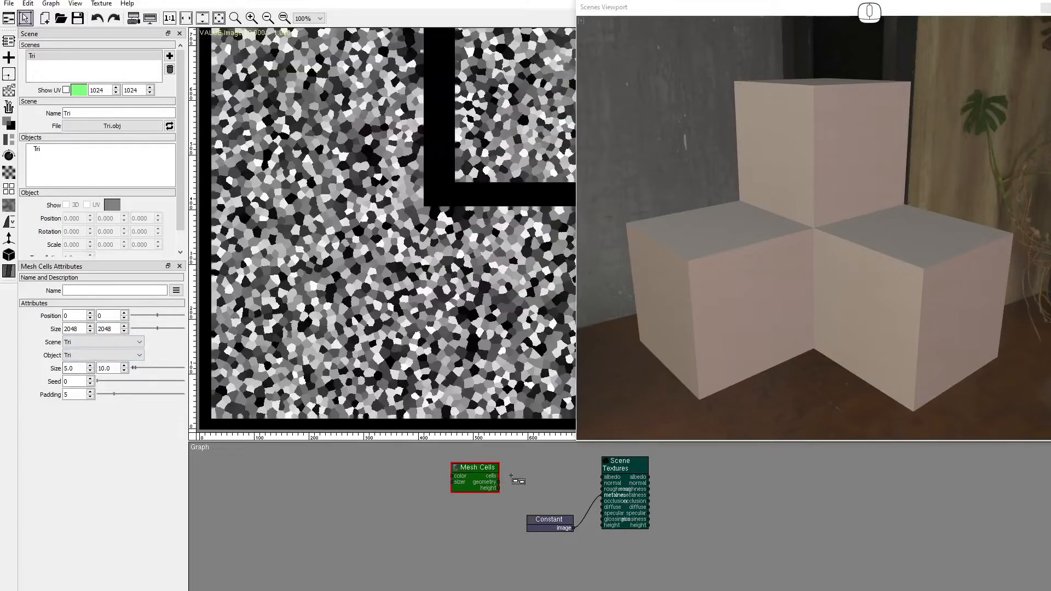
pyautogui.moveTo(503, 479); pyautogui.dragTo(603, 477)
# View the texture at 25% with the UV layout overlay shown at 2048×2048.
pyautogui.moveTo(767, 257); pyautogui.dragTo(779, 312)
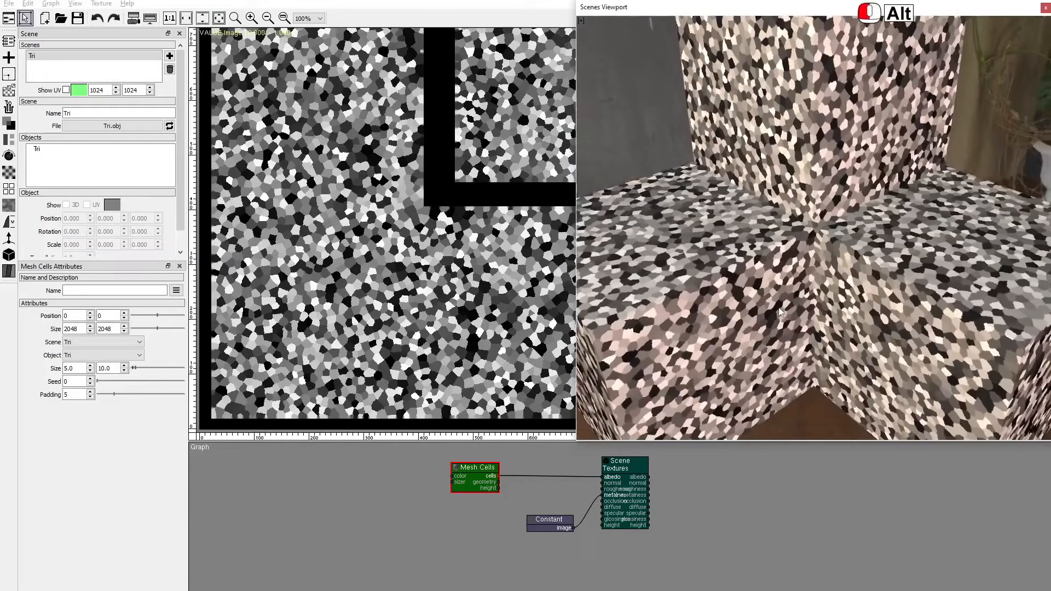
pyautogui.click(267, 18)
pyautogui.click(267, 18)
pyautogui.moveTo(469, 92); pyautogui.dragTo(225, 292)
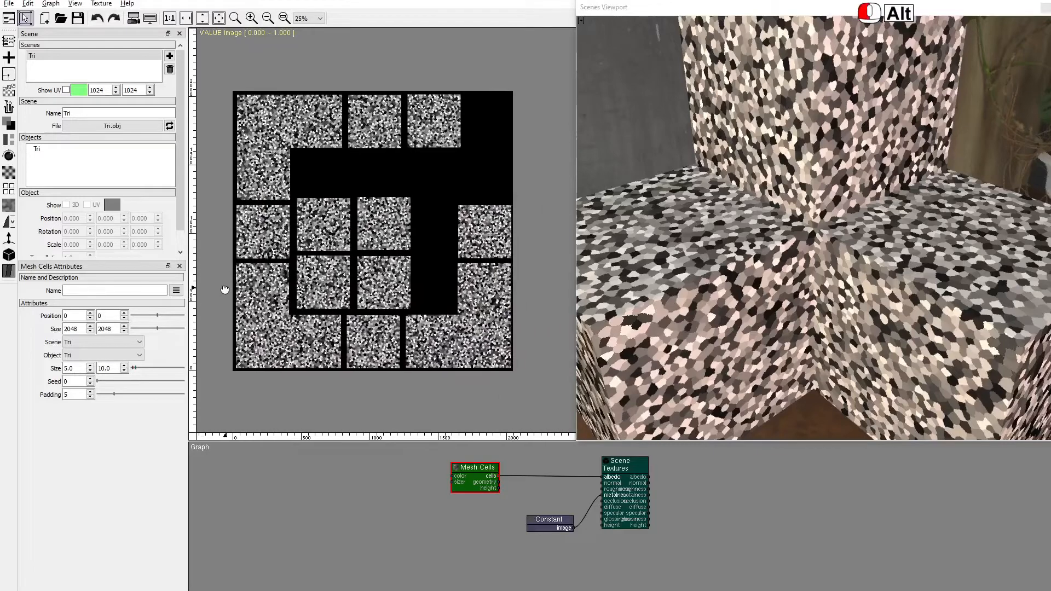
pyautogui.click(66, 90)
pyautogui.press('Tab')
pyautogui.write('2048')
pyautogui.press('Tab')
pyautogui.write('2048')
pyautogui.press('Return')
# Set the Mesh Cells size range to 20–30.
pyautogui.doubleClick(70, 368)
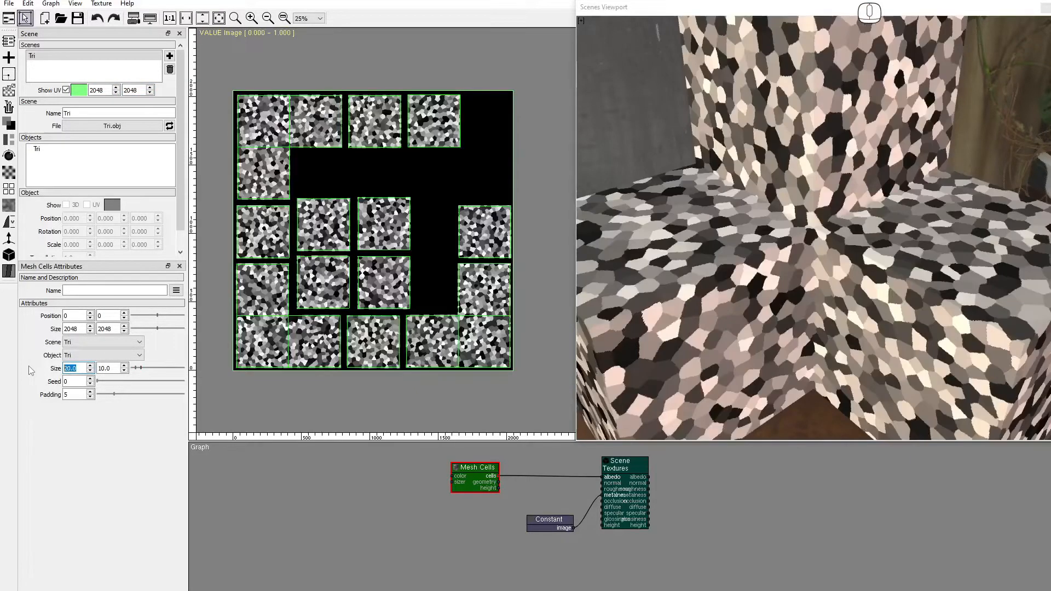
pyautogui.press('Tab')
pyautogui.write('30')
pyautogui.press('Return')
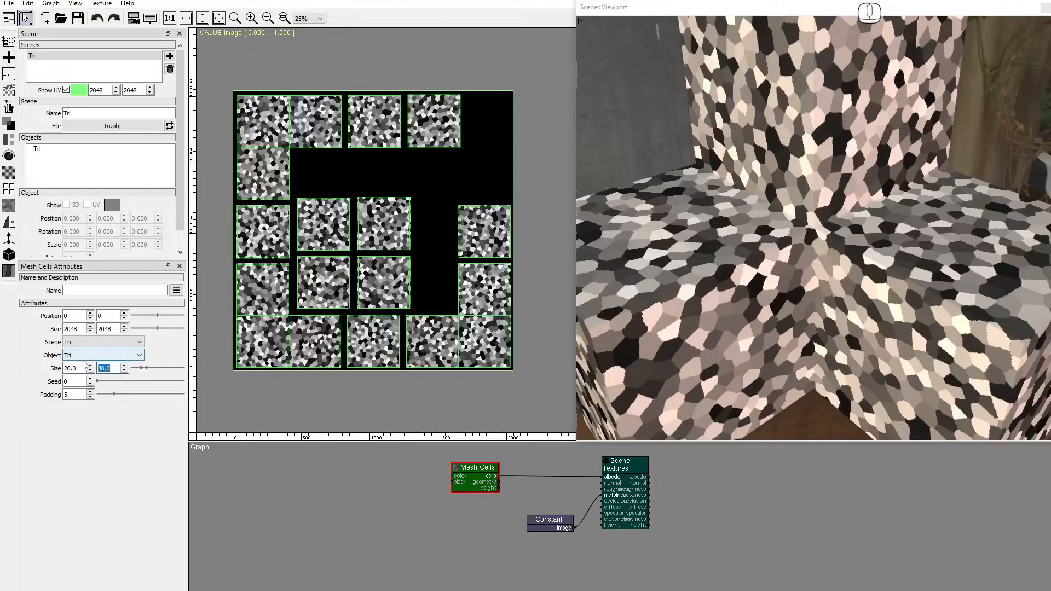
pyautogui.moveTo(776, 295); pyautogui.dragTo(751, 147)
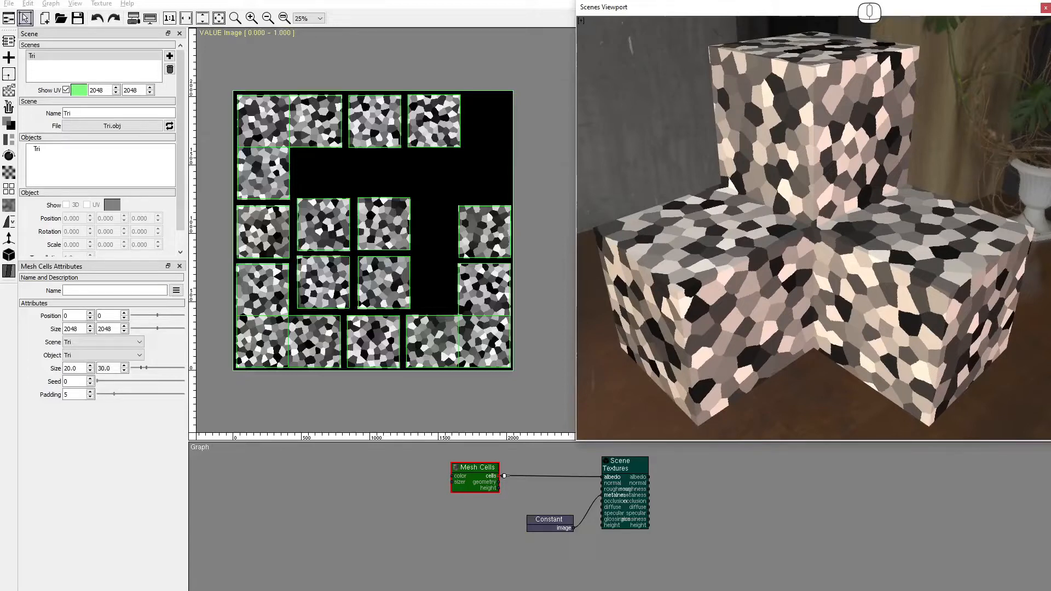
pyautogui.moveTo(502, 484); pyautogui.dragTo(598, 476)
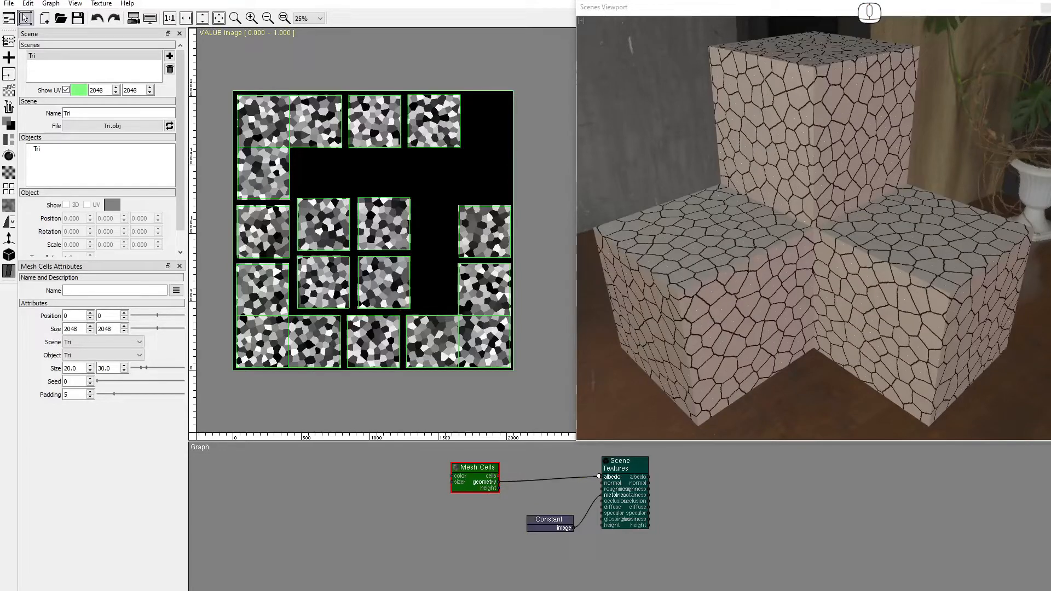
pyautogui.moveTo(499, 488); pyautogui.dragTo(599, 477)
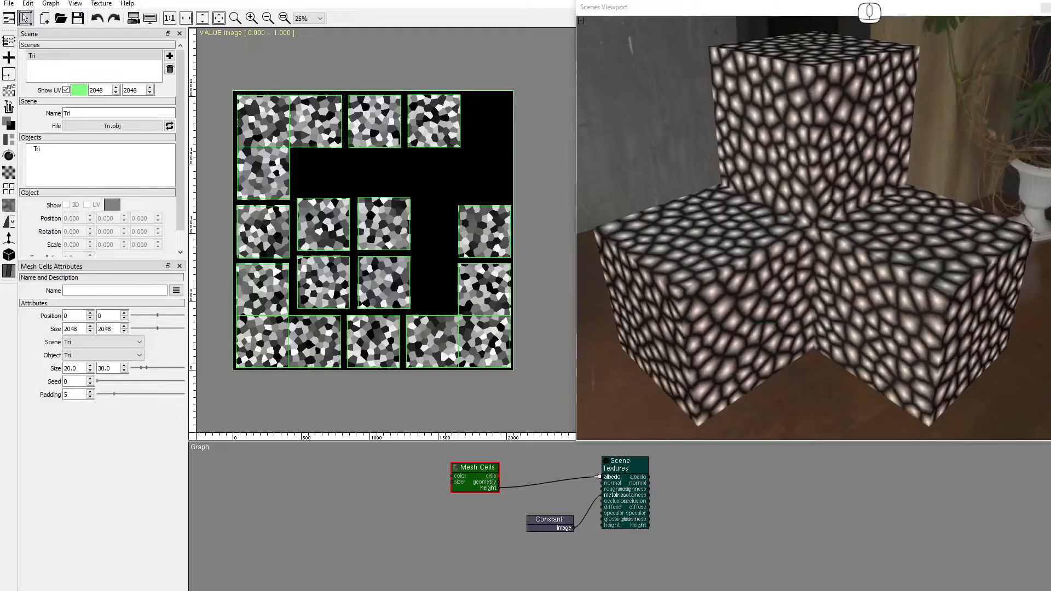
pyautogui.moveTo(499, 477); pyautogui.dragTo(600, 476)
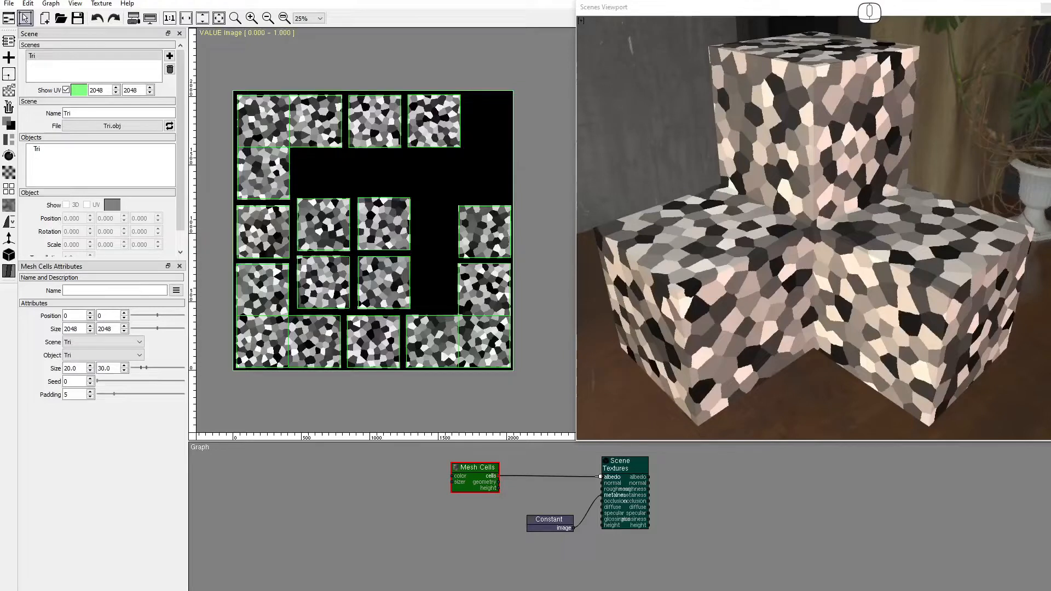
# Add a 2048×2048 Random Noise node and feed it into Mesh Cells color.
pyautogui.click(9, 91)
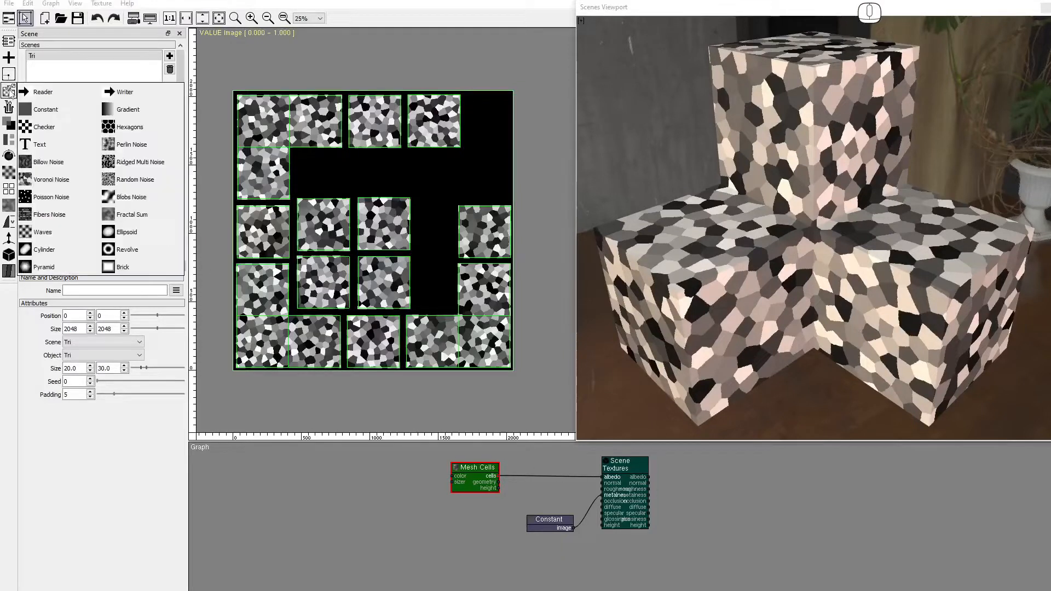
pyautogui.moveTo(130, 181); pyautogui.dragTo(383, 465)
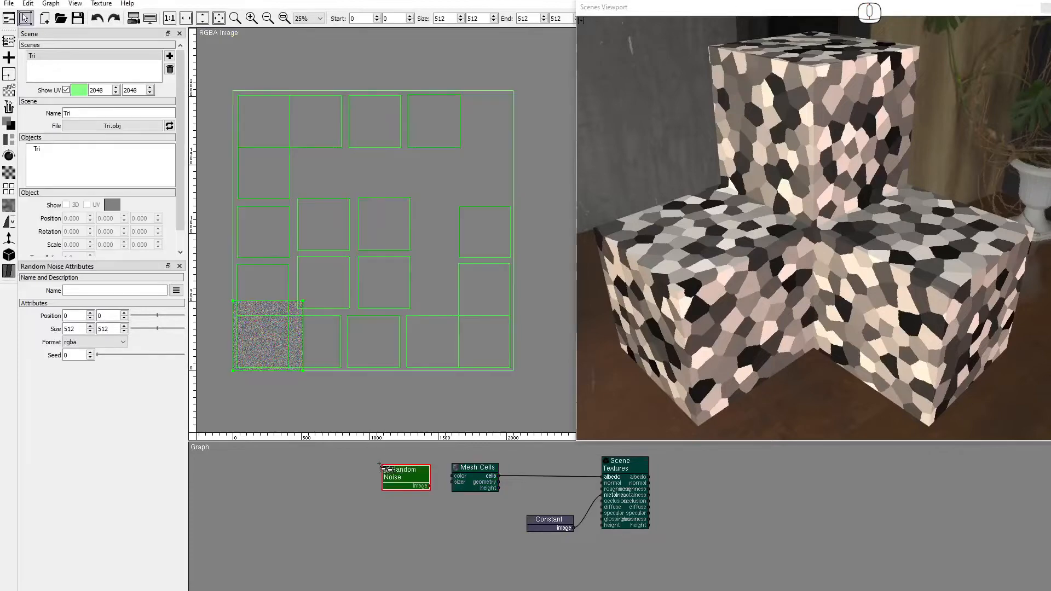
pyautogui.moveTo(80, 328); pyautogui.dragTo(41, 327)
pyautogui.press('Tab')
pyautogui.write('2048')
pyautogui.press('Return')
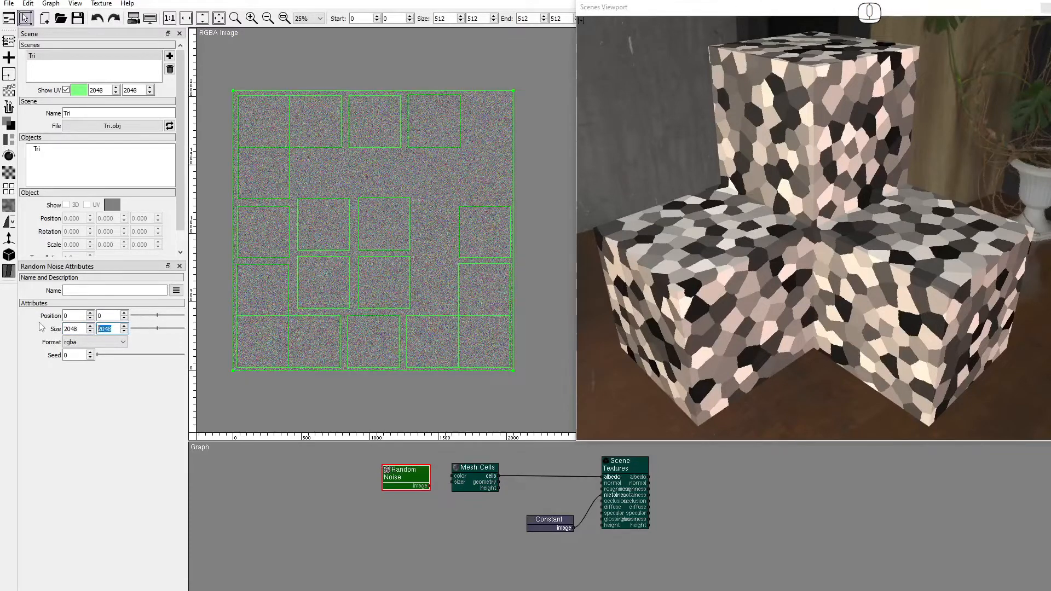
pyautogui.moveTo(429, 486); pyautogui.dragTo(448, 475)
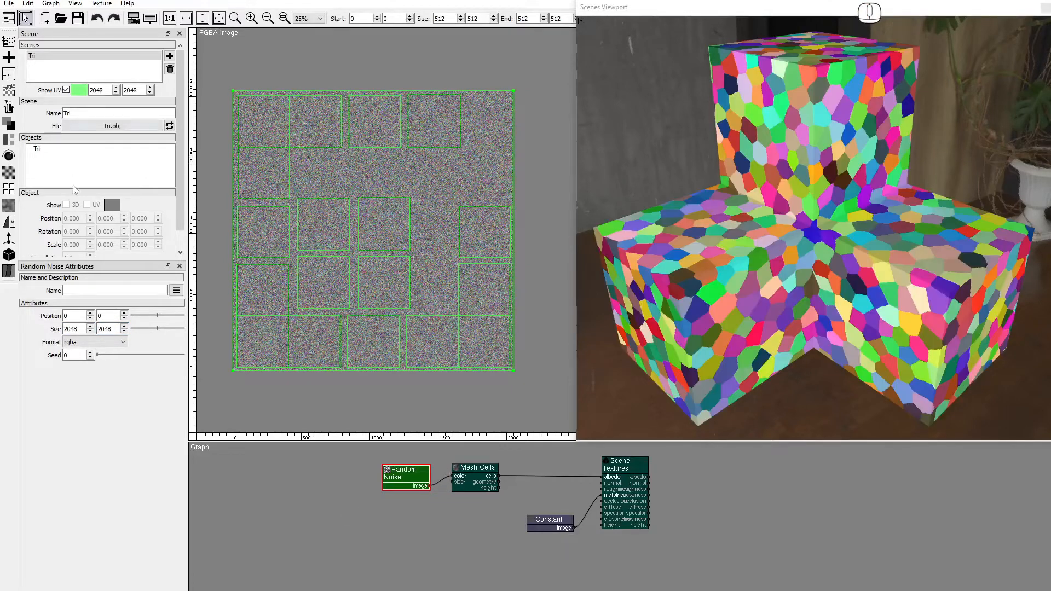
# Set both the Random Noise seed and the Mesh Cells seed to 2.
pyautogui.click(90, 353)
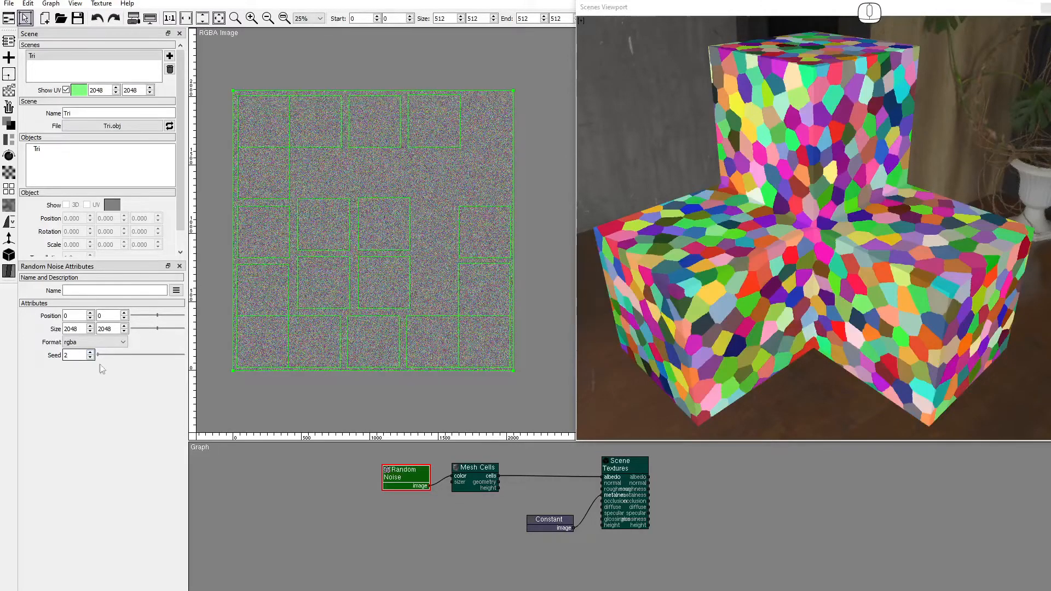
pyautogui.click(478, 469)
pyautogui.click(479, 468)
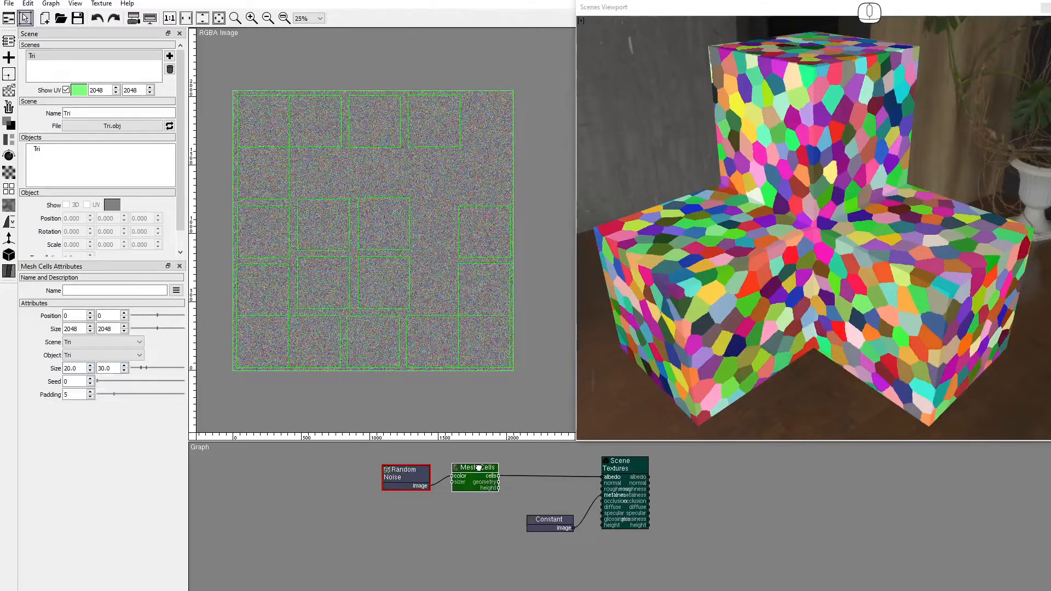
pyautogui.click(91, 380)
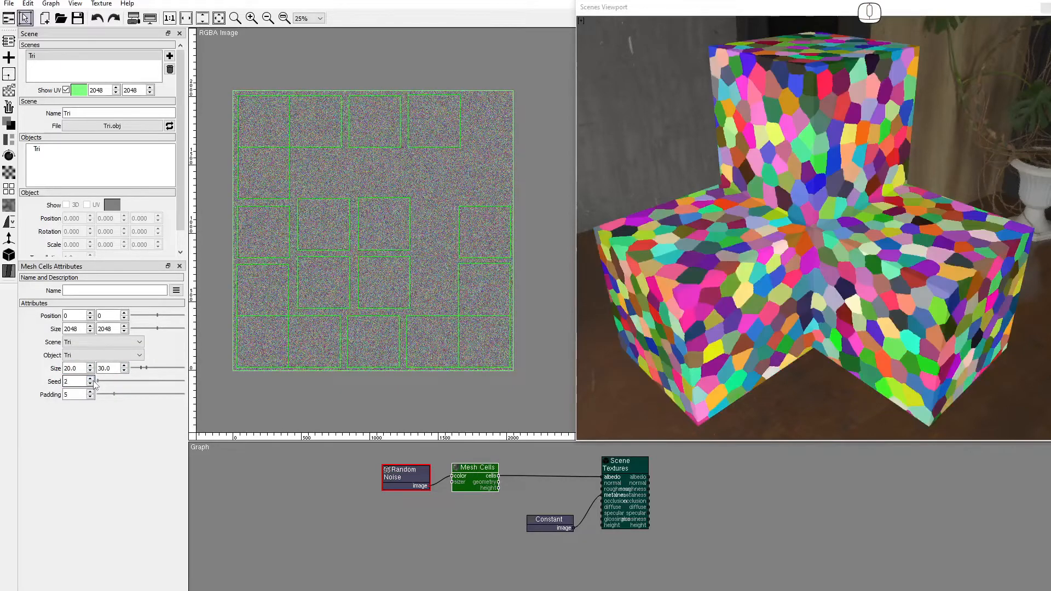
pyautogui.click(8, 92)
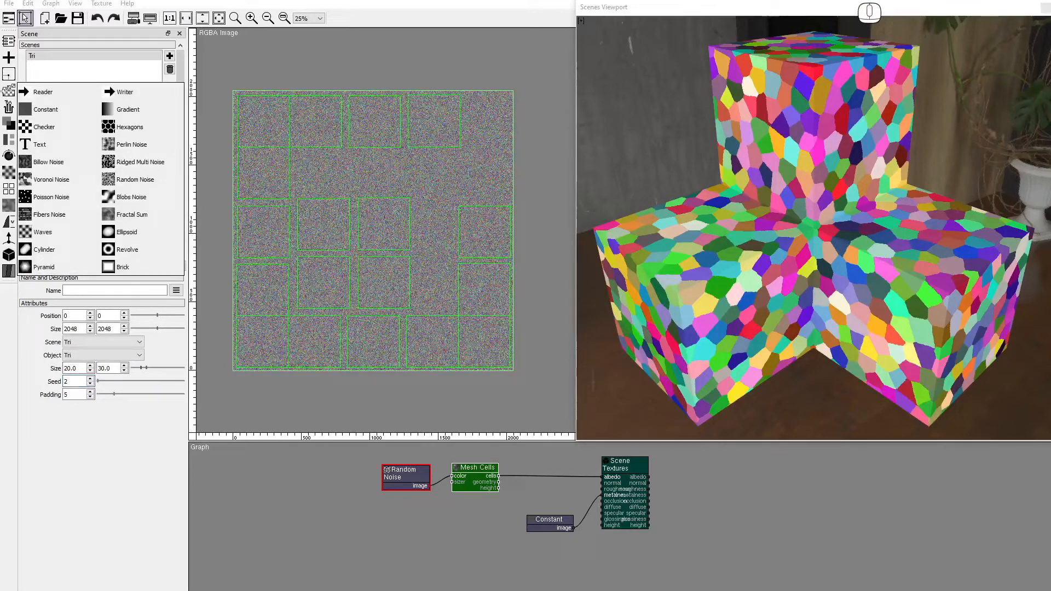
# Add a Perlin Noise node sized 2048×2048.
pyautogui.moveTo(156, 151); pyautogui.dragTo(383, 510)
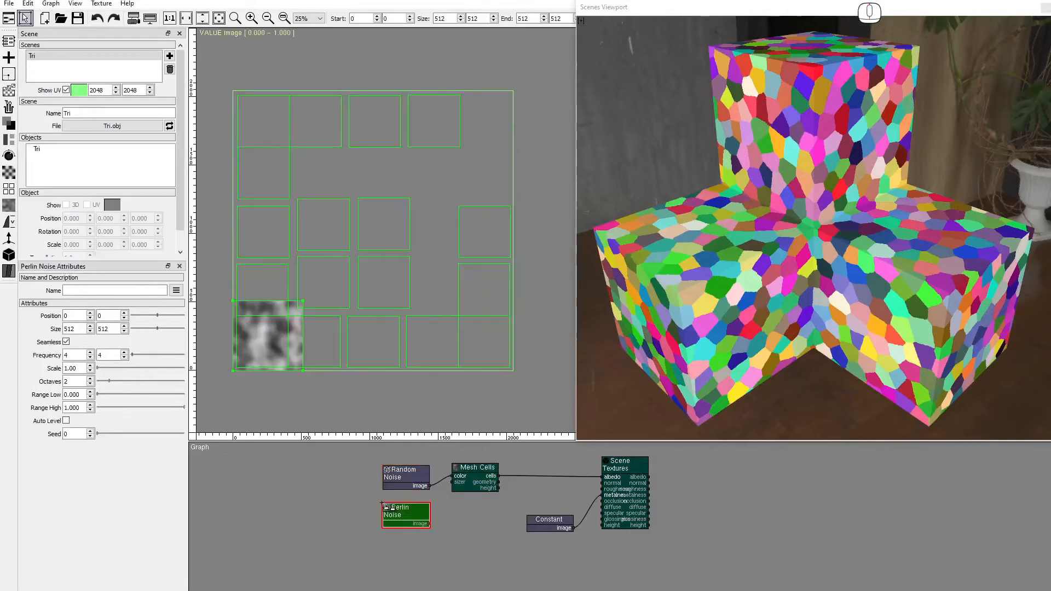
pyautogui.moveTo(86, 329); pyautogui.dragTo(21, 327)
pyautogui.write('20')
pyautogui.press('Tab')
pyautogui.write('2048')
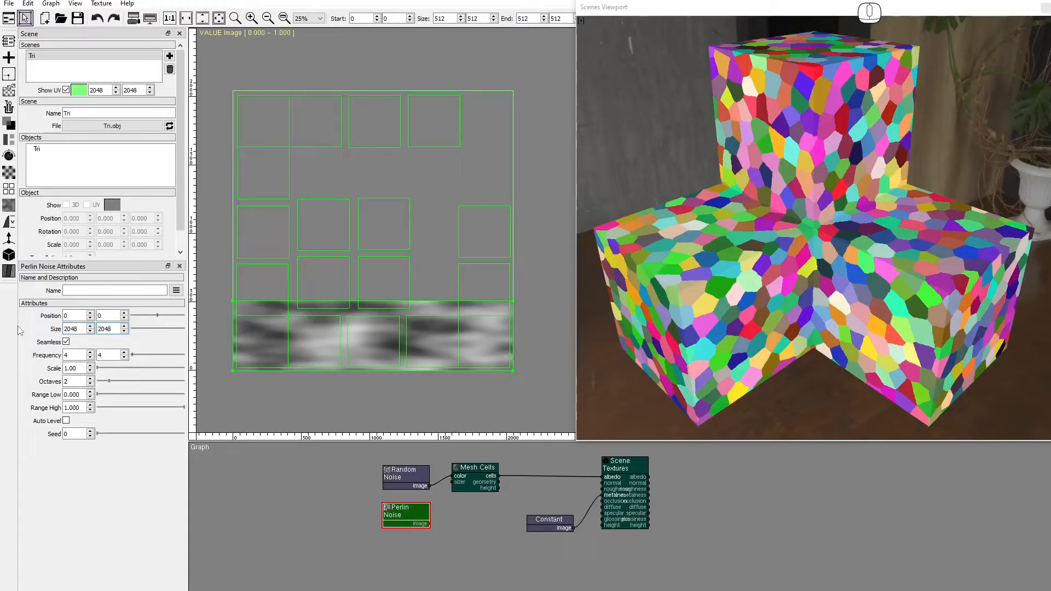
pyautogui.press('Return')
# Set Perlin frequency 8, range 0.45–0.55 with Auto Level, and wire it into Mesh Cells size.
pyautogui.doubleClick(68, 356)
pyautogui.write('8')
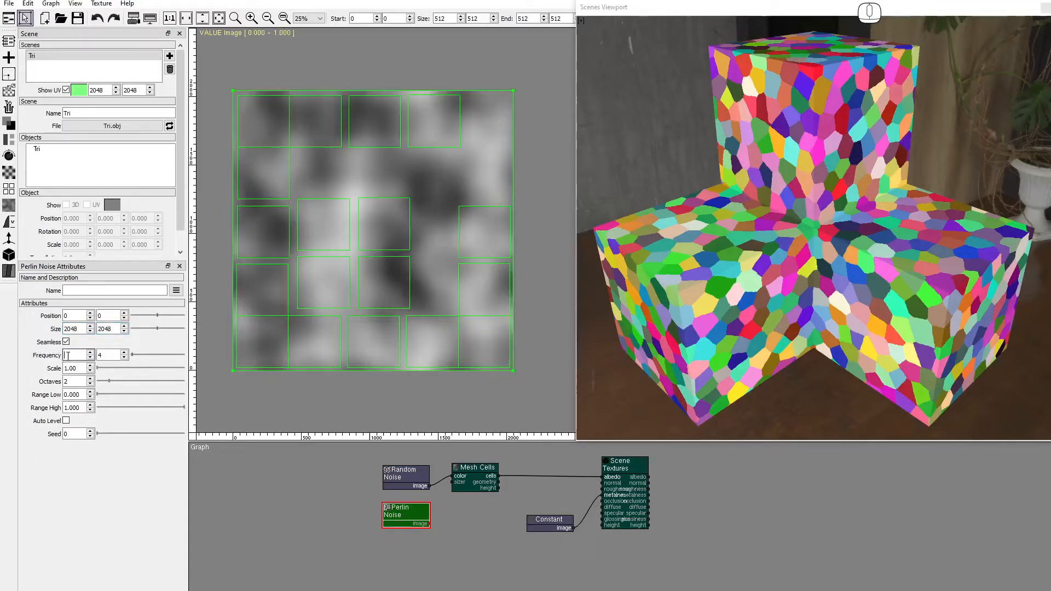
pyautogui.press('Tab')
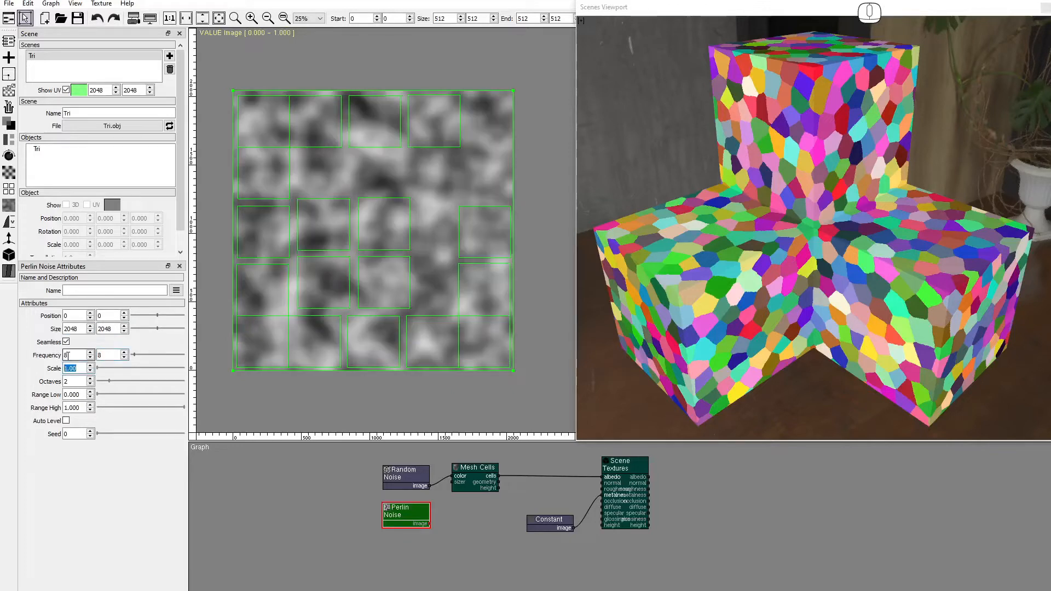
pyautogui.click(72, 395)
pyautogui.write('0.45')
pyautogui.press('Tab')
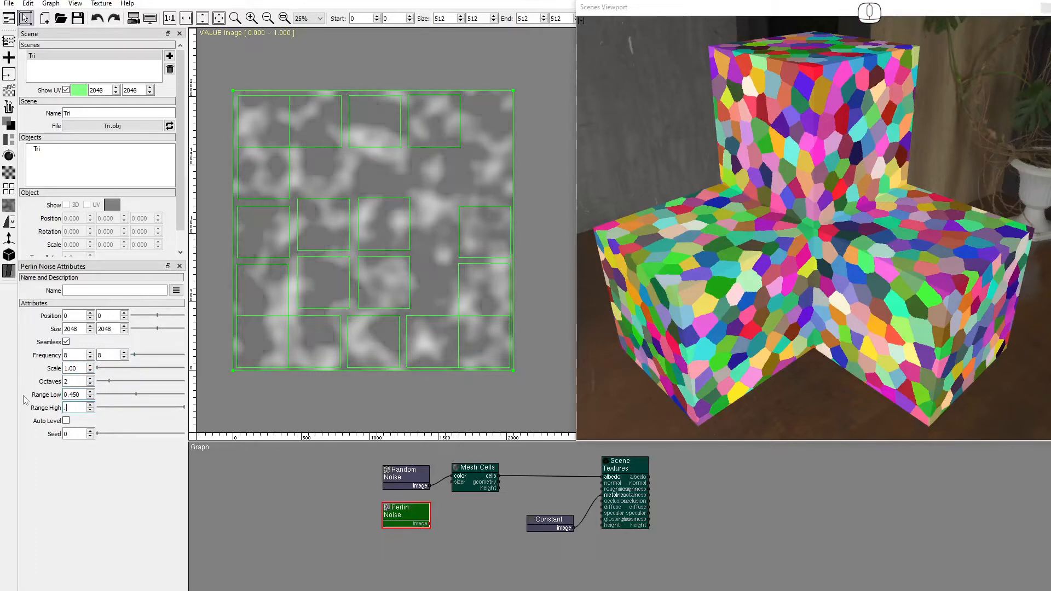
pyautogui.write('.55')
pyautogui.press('Return')
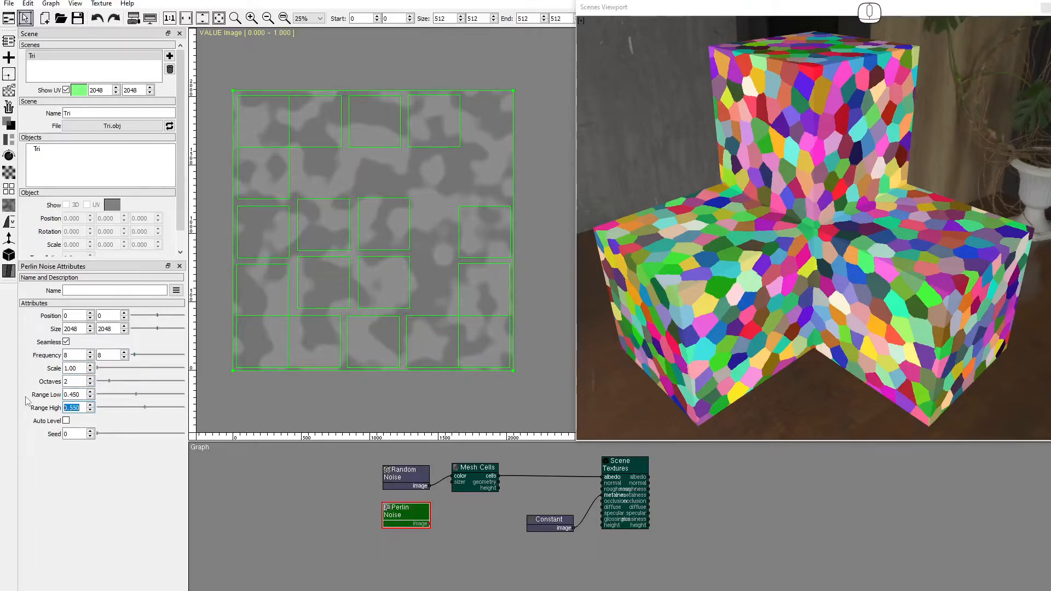
pyautogui.click(66, 421)
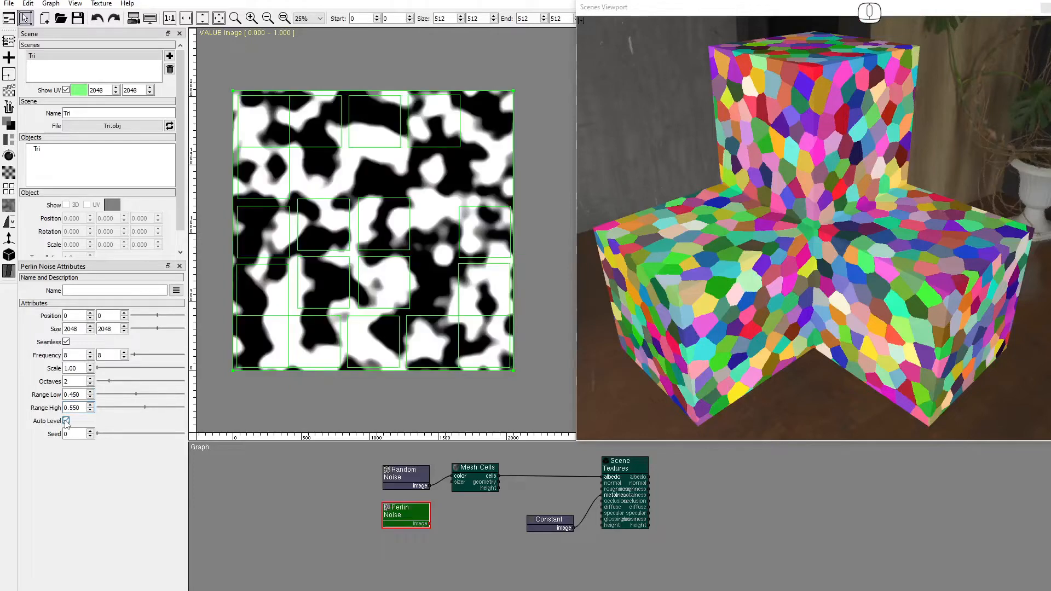
pyautogui.moveTo(430, 524); pyautogui.dragTo(449, 482)
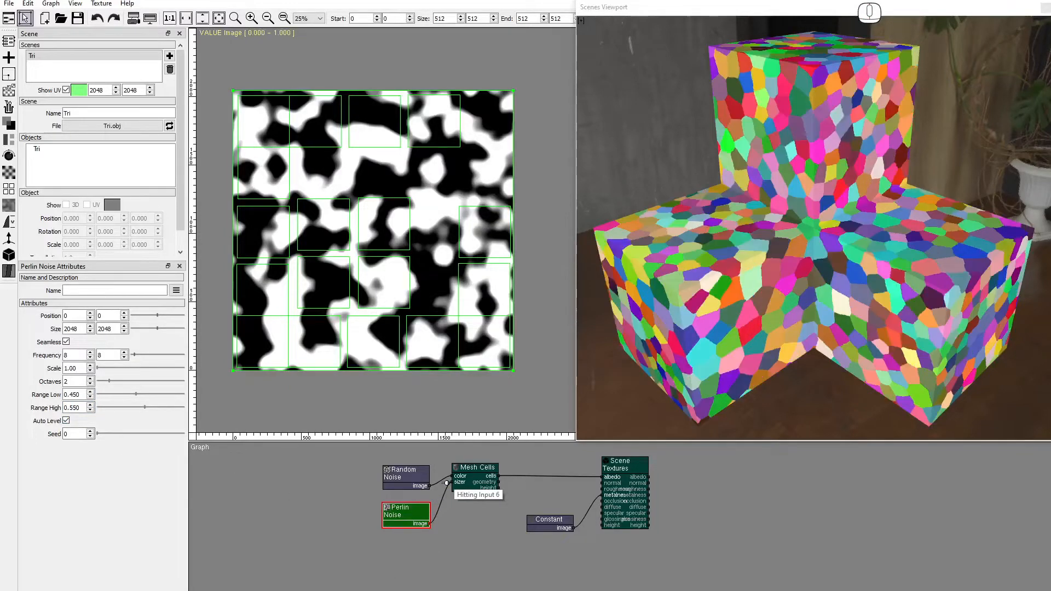
# Set the first Mesh Cells size to 5.
pyautogui.click(480, 477)
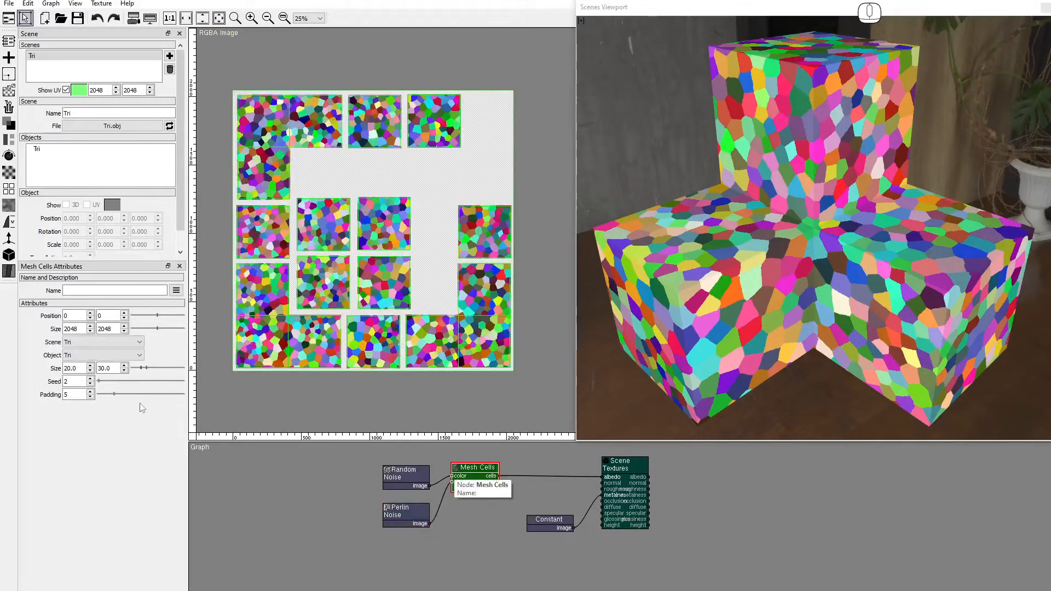
pyautogui.moveTo(80, 368); pyautogui.dragTo(14, 374)
pyautogui.write('5')
pyautogui.press('Return')
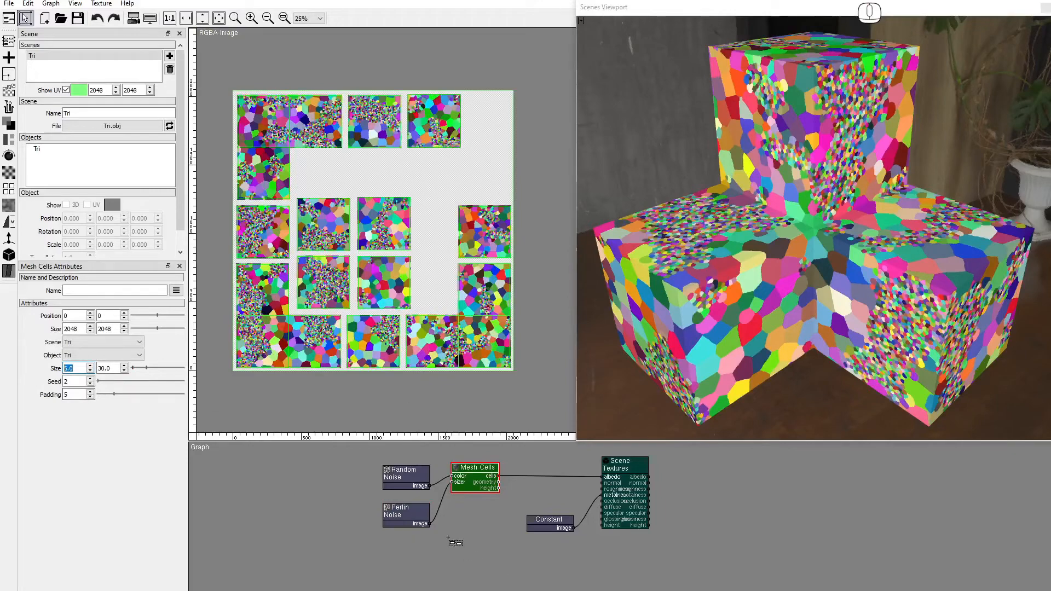
# Try Mesh Cells height in the normal and albedo inputs, then reconnect cells to albedo.
pyautogui.click(499, 487)
pyautogui.moveTo(499, 487); pyautogui.dragTo(604, 483)
pyautogui.moveTo(712, 369); pyautogui.dragTo(111, 329)
pyautogui.moveTo(499, 487); pyautogui.dragTo(599, 477)
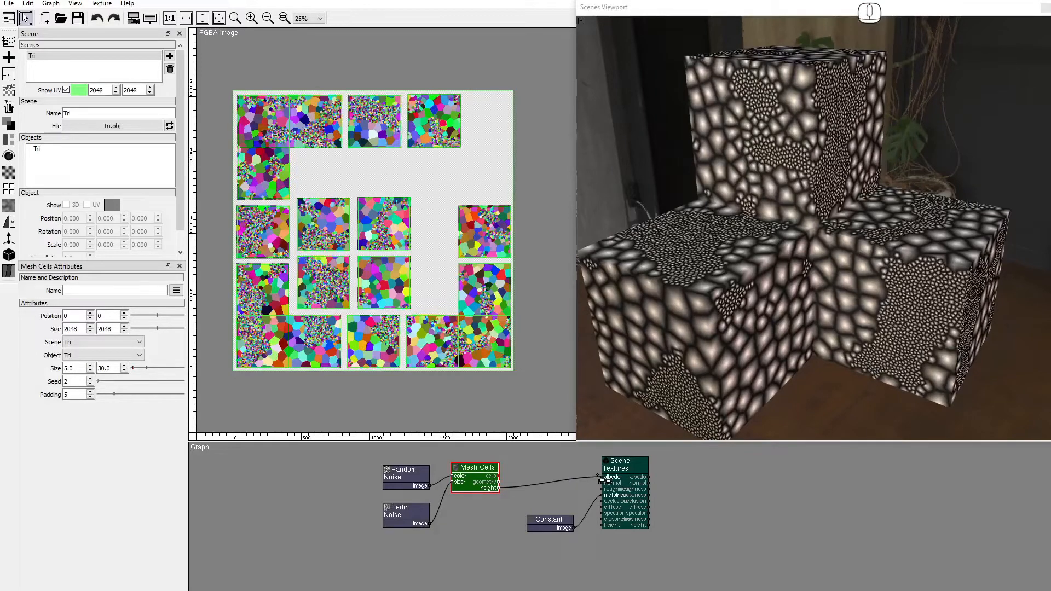
pyautogui.moveTo(499, 476); pyautogui.dragTo(597, 477)
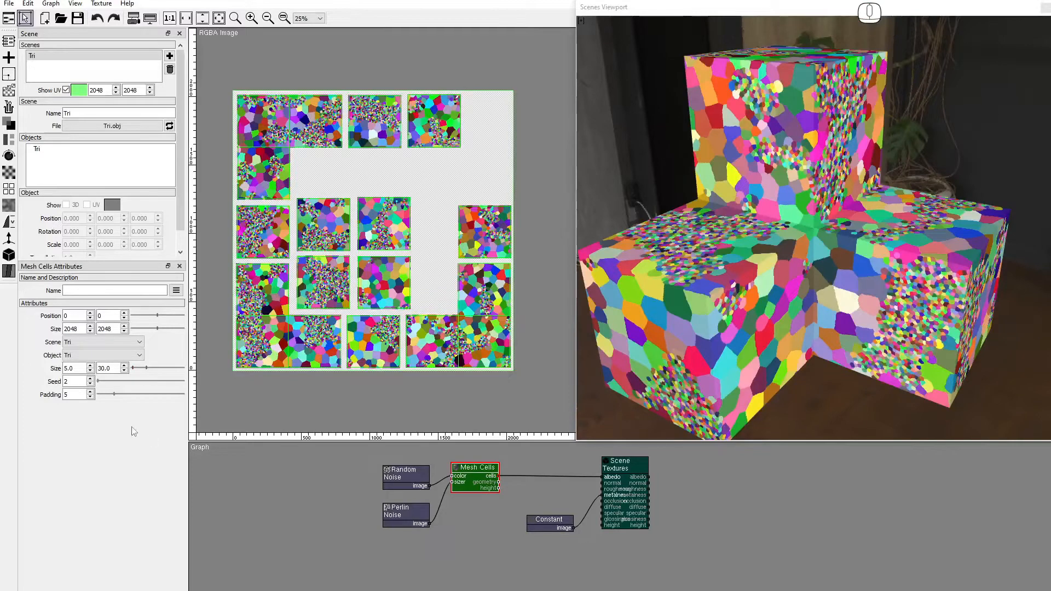
# Set the first Mesh Cells size to 10 and inspect the texture at 1:1.
pyautogui.moveTo(80, 369); pyautogui.dragTo(39, 375)
pyautogui.write('10')
pyautogui.press('Return')
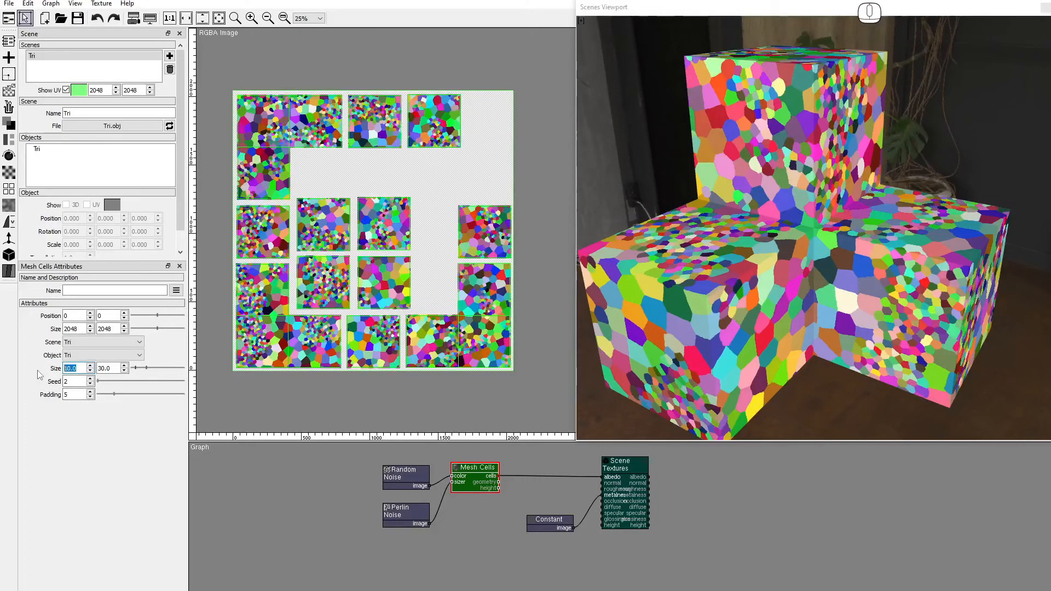
pyautogui.click(169, 18)
pyautogui.moveTo(284, 290); pyautogui.dragTo(449, 30)
pyautogui.moveTo(419, 219); pyautogui.dragTo(444, 225)
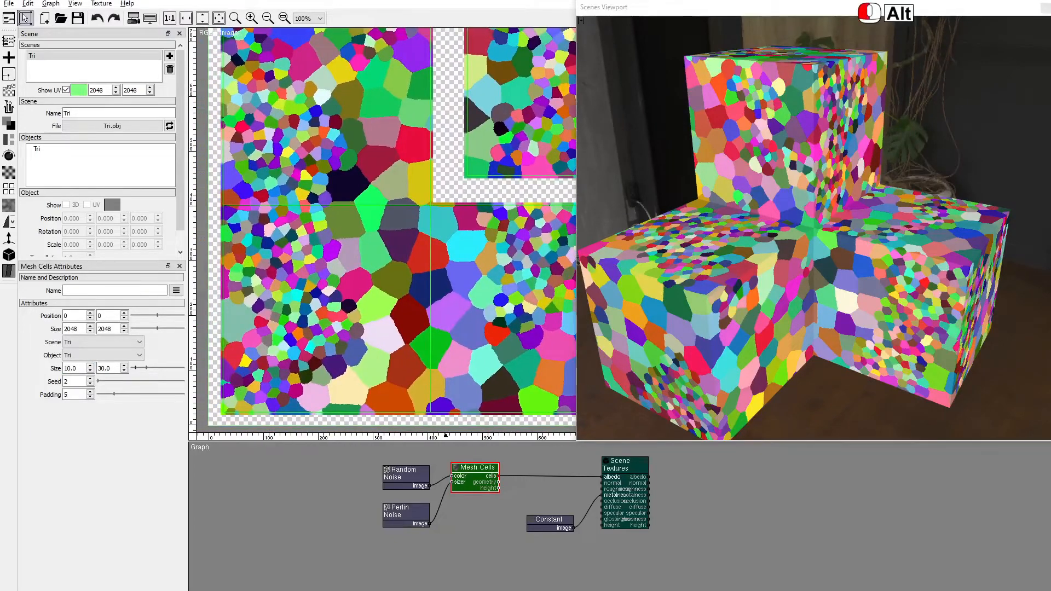
# Drop a Mesh Filter onto the Mesh Cells–Scene Textures wire and set its scene and object to Tri.
pyautogui.click(9, 255)
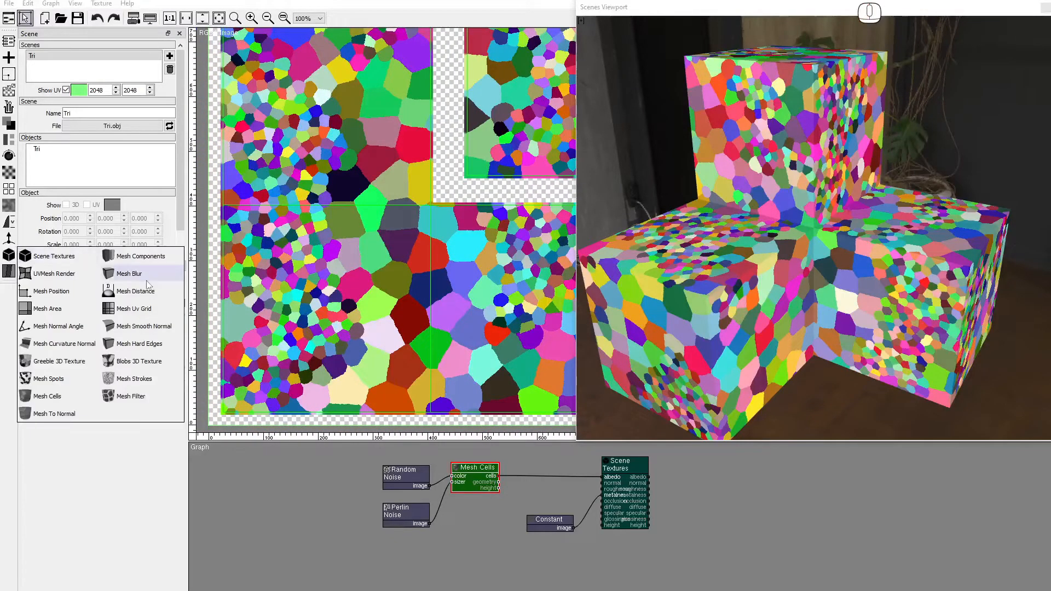
pyautogui.moveTo(133, 405); pyautogui.dragTo(530, 469)
pyautogui.click(82, 316)
pyautogui.click(84, 330)
pyautogui.click(83, 331)
pyautogui.click(85, 346)
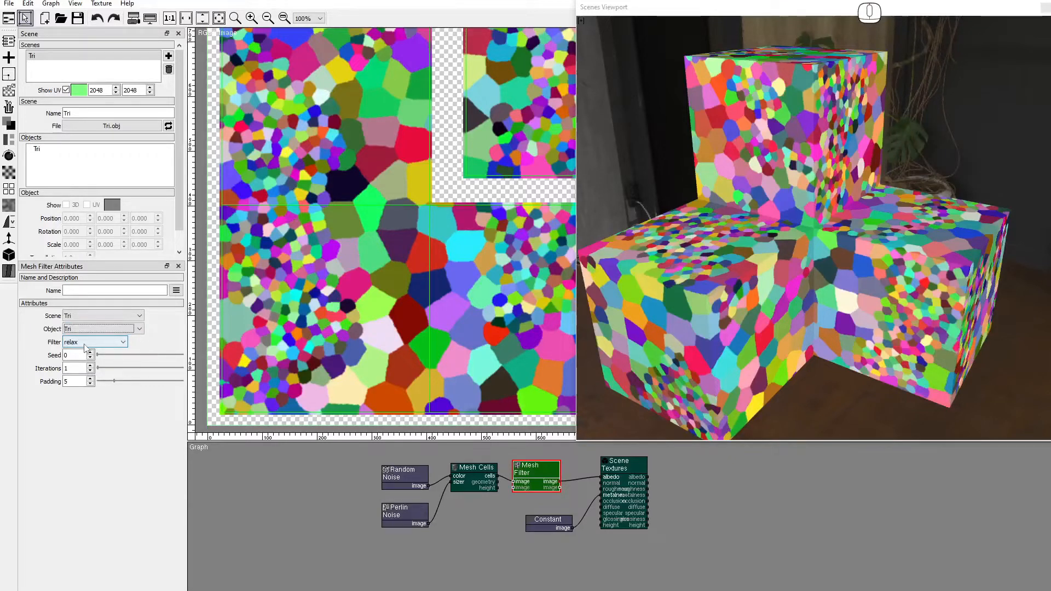
# Set Mesh Filter iterations to 3, switch the filter to swap, and raise the seed to 2.
pyautogui.doubleClick(77, 369)
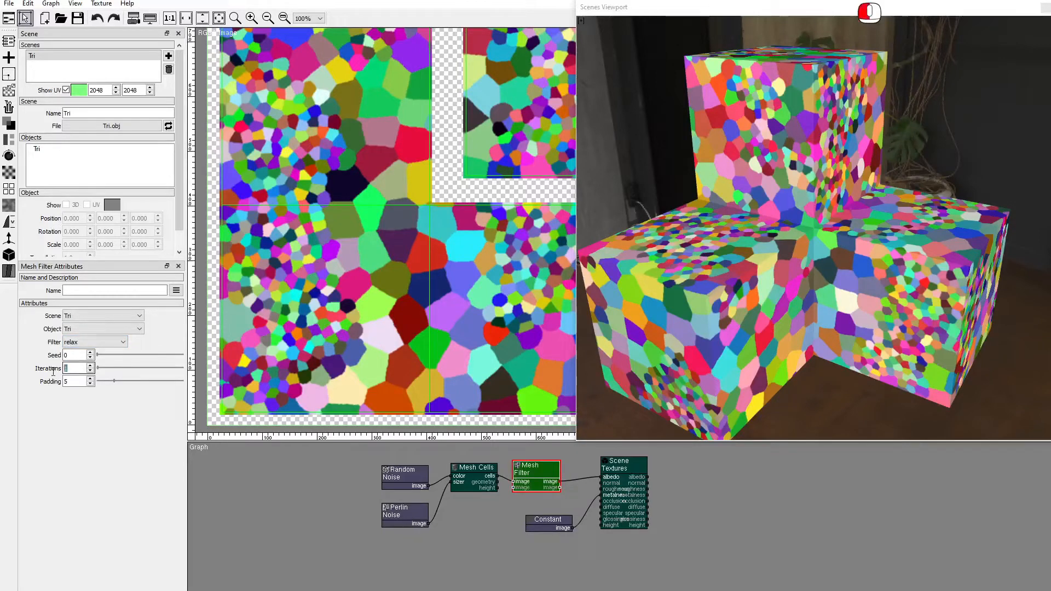
pyautogui.press('Up')
pyautogui.press('Up')
pyautogui.press('Up')
pyautogui.press('Up')
pyautogui.press('Up')
pyautogui.press('Up')
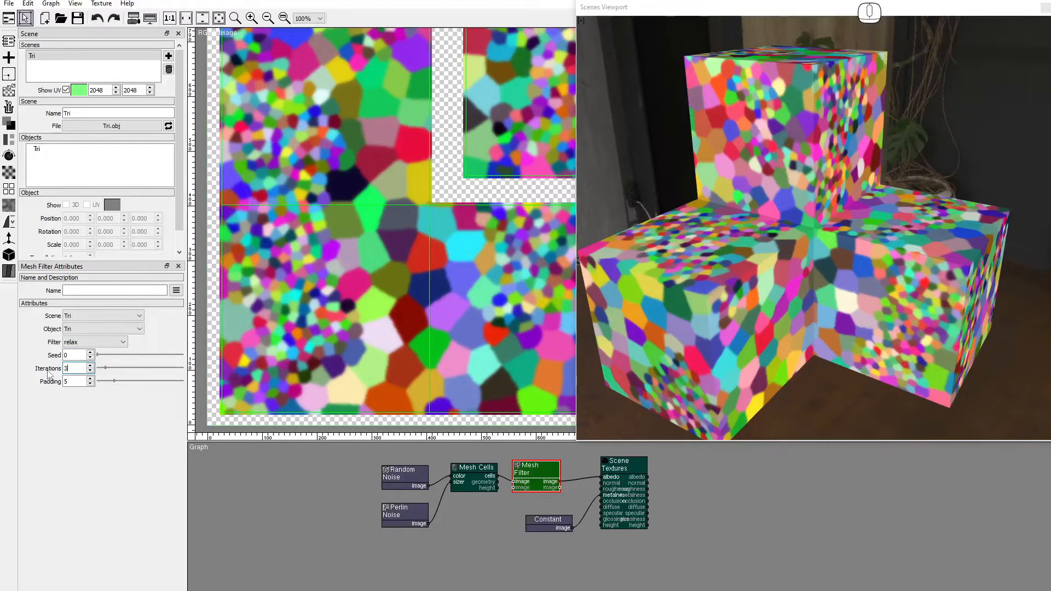
pyautogui.press('Up')
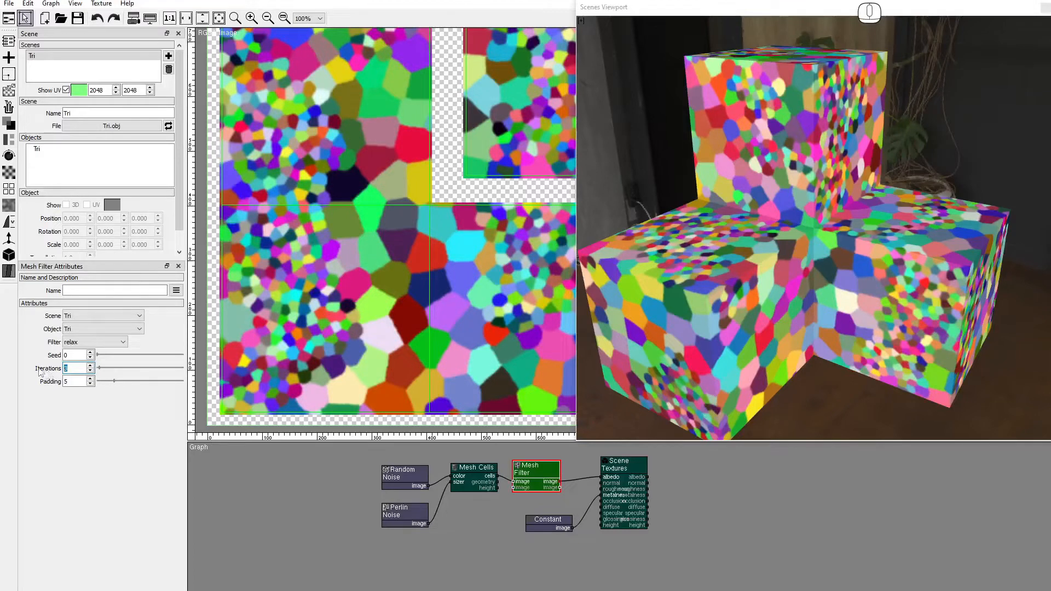
pyautogui.click(80, 343)
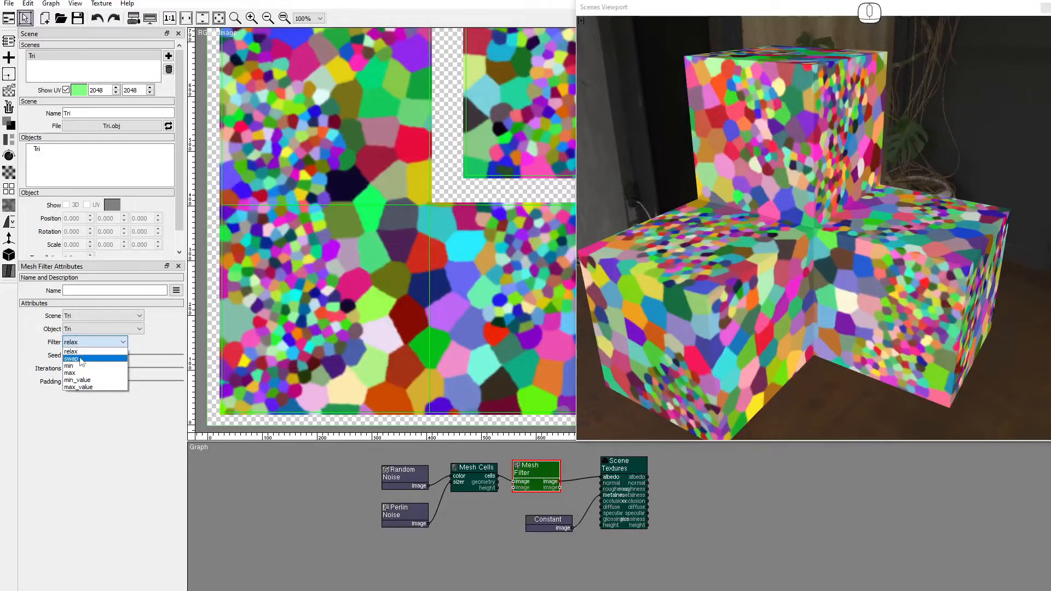
pyautogui.click(81, 359)
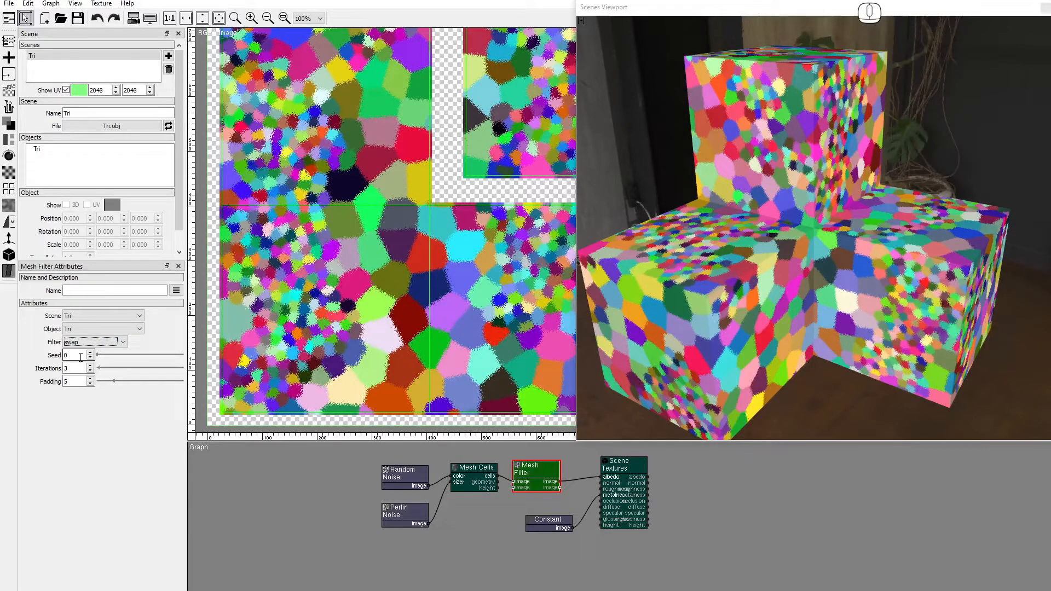
pyautogui.click(90, 353)
pyautogui.click(91, 353)
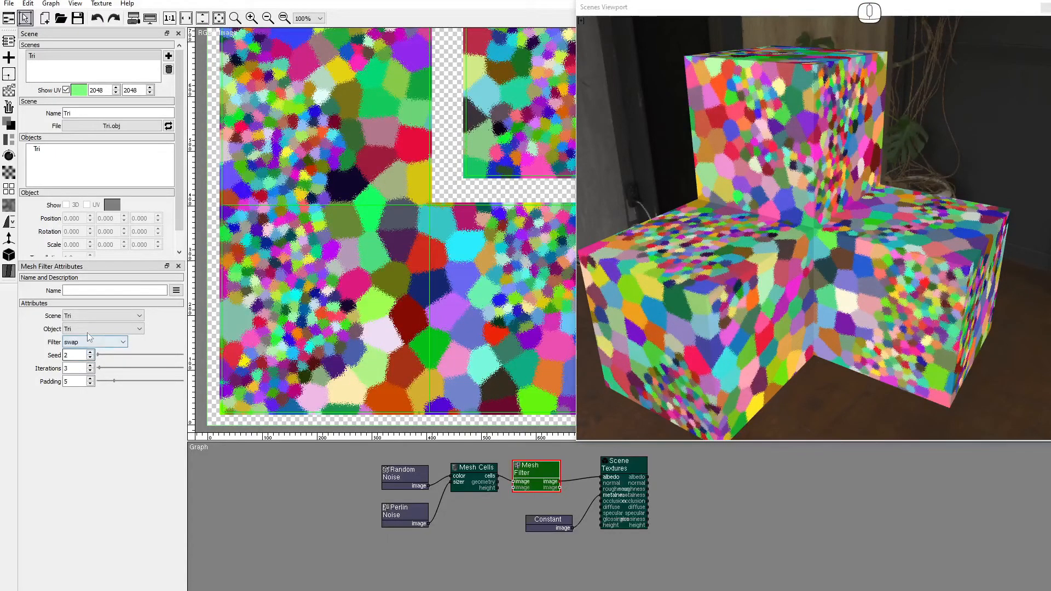
# Try the min, max, min_value and max_value filters, then return to relax.
pyautogui.click(89, 343)
pyautogui.click(76, 365)
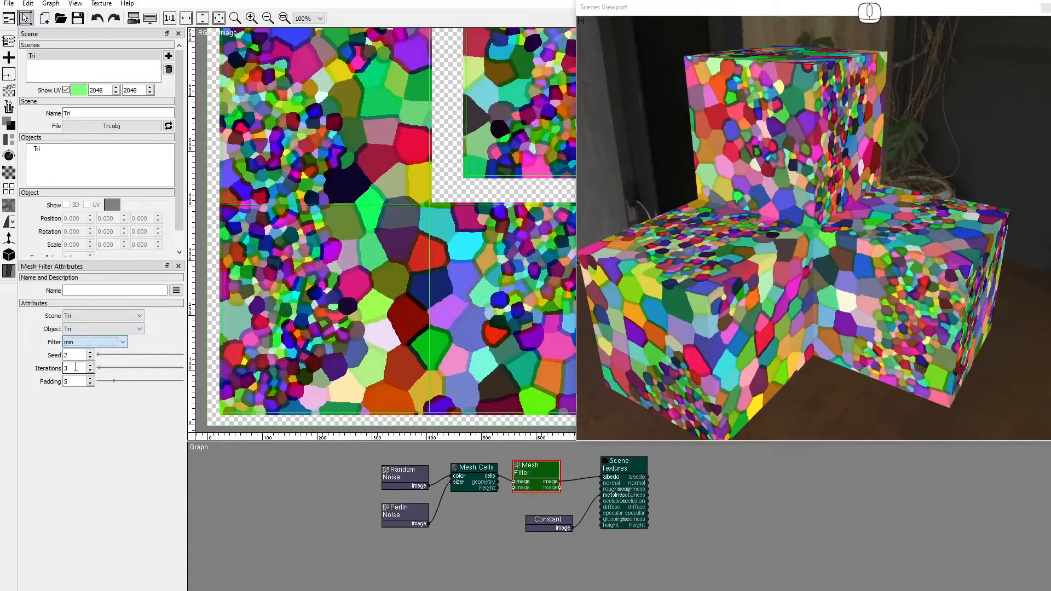
pyautogui.click(82, 342)
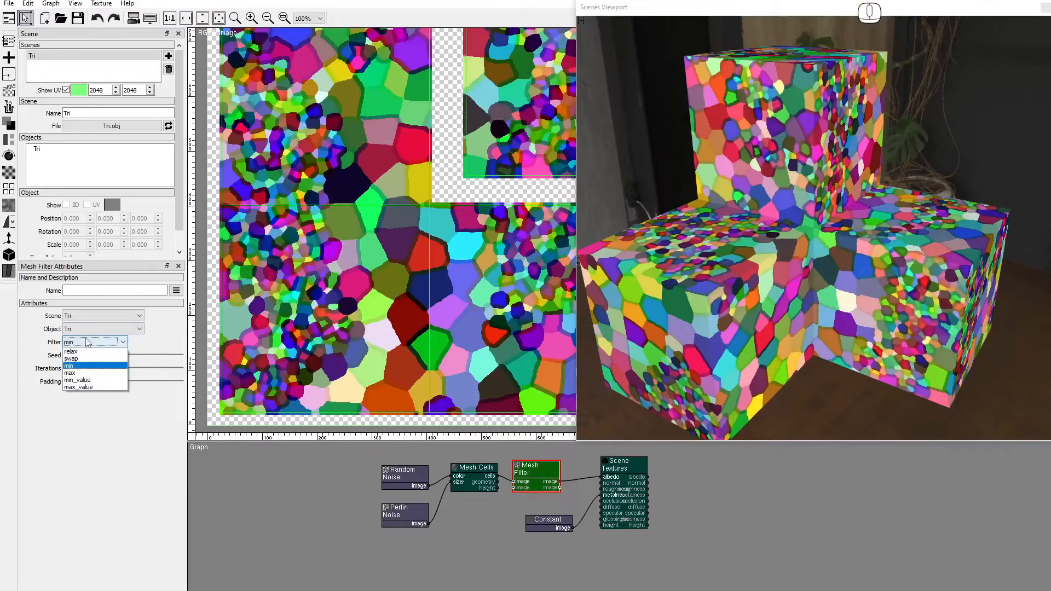
pyautogui.click(79, 374)
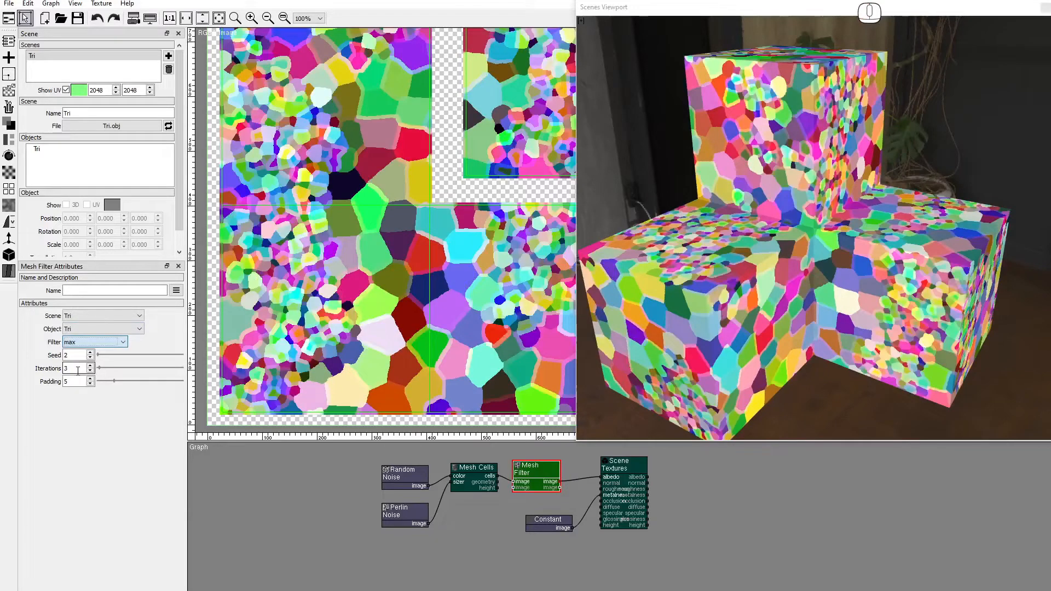
pyautogui.click(82, 344)
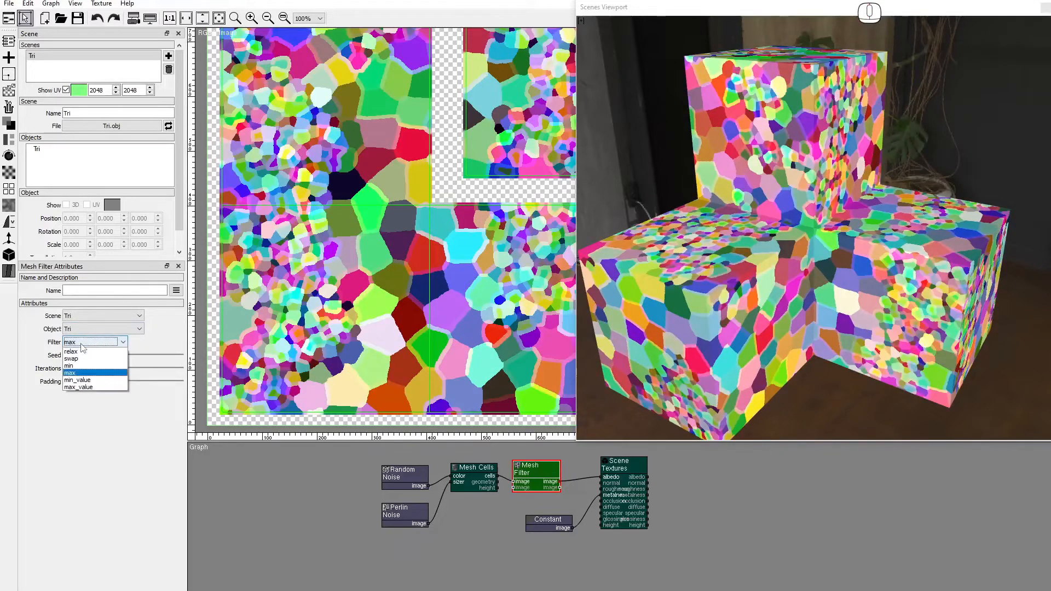
pyautogui.click(81, 380)
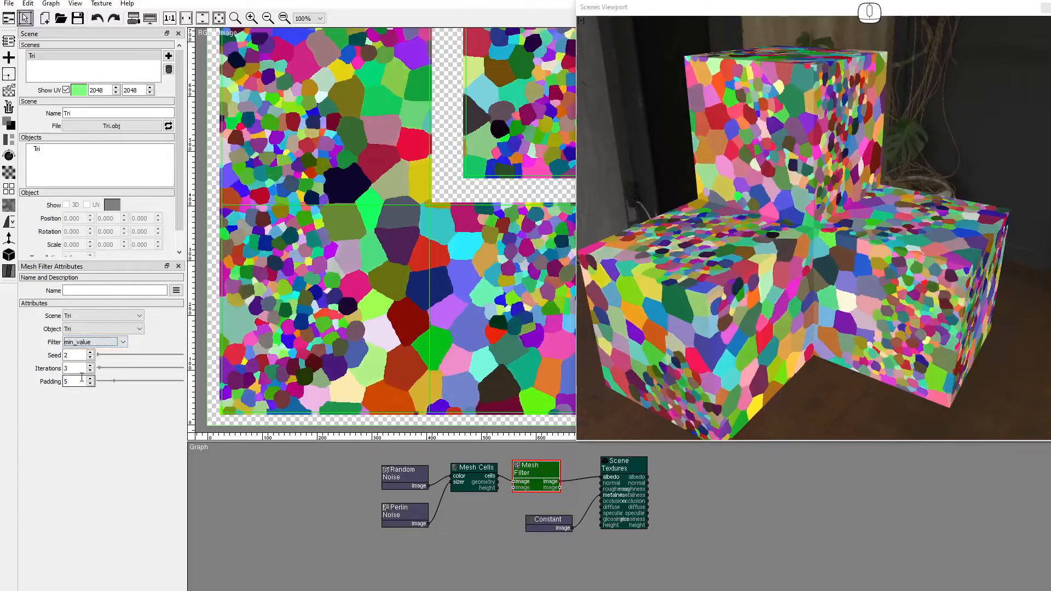
pyautogui.click(82, 342)
pyautogui.click(85, 388)
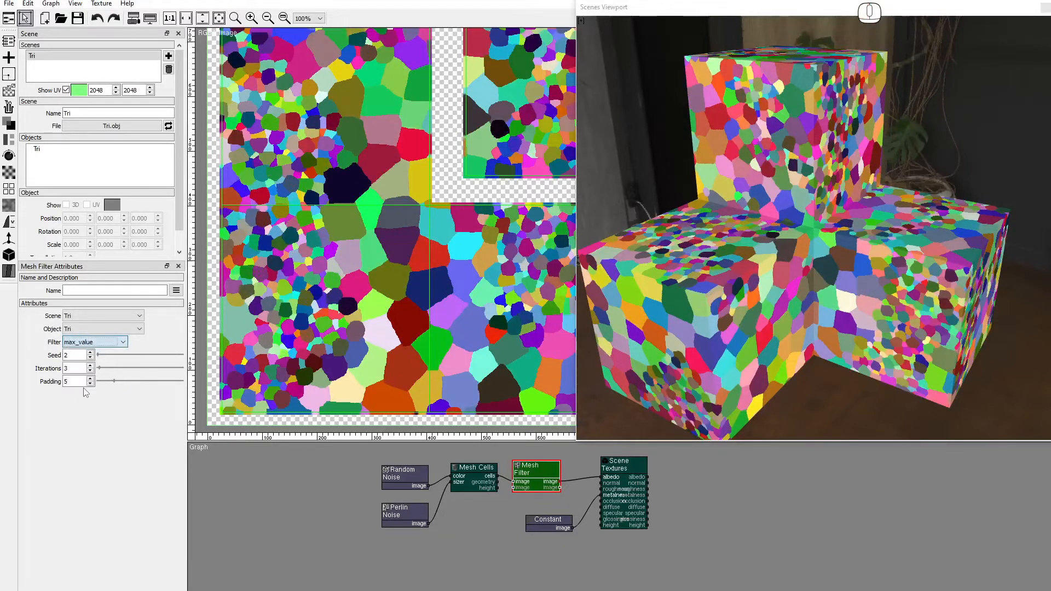
pyautogui.click(90, 343)
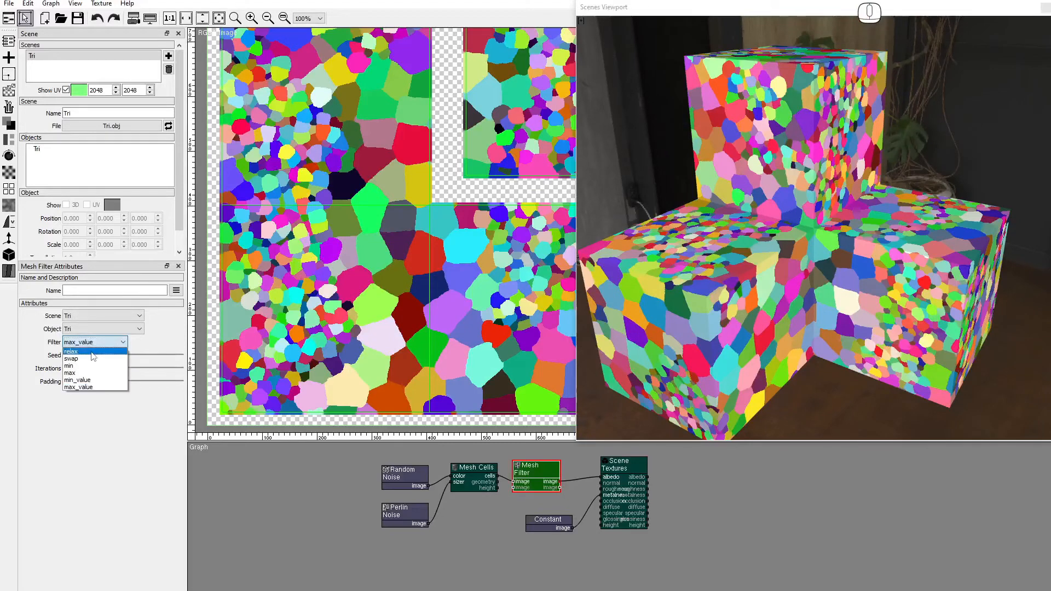
pyautogui.click(92, 352)
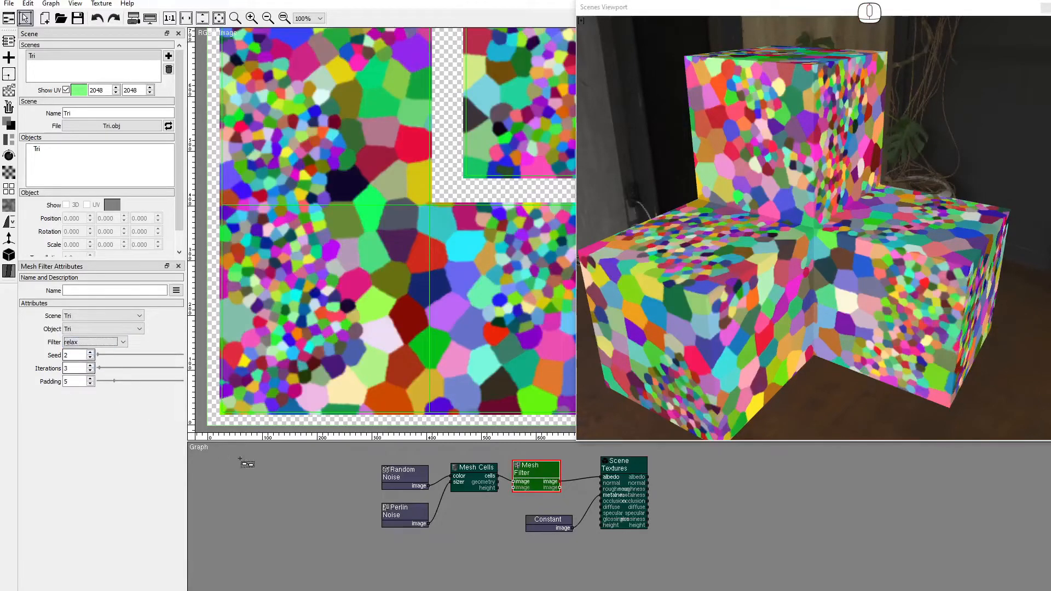
# Wire the cells' geometry into Mesh Filter and try the swap, min and max modes.
pyautogui.moveTo(500, 482); pyautogui.dragTo(513, 482)
pyautogui.click(94, 343)
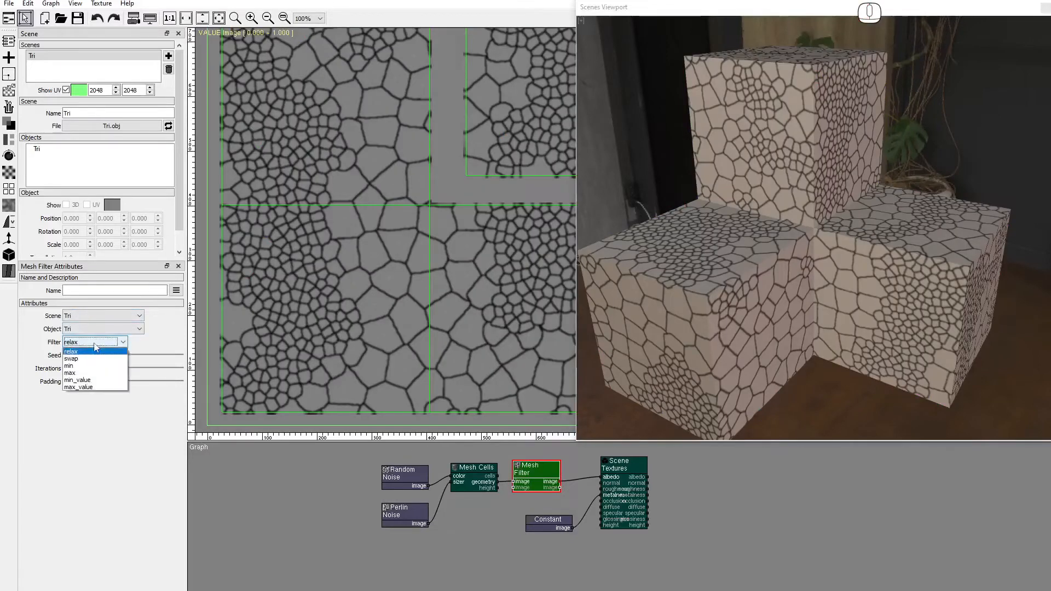
pyautogui.click(90, 359)
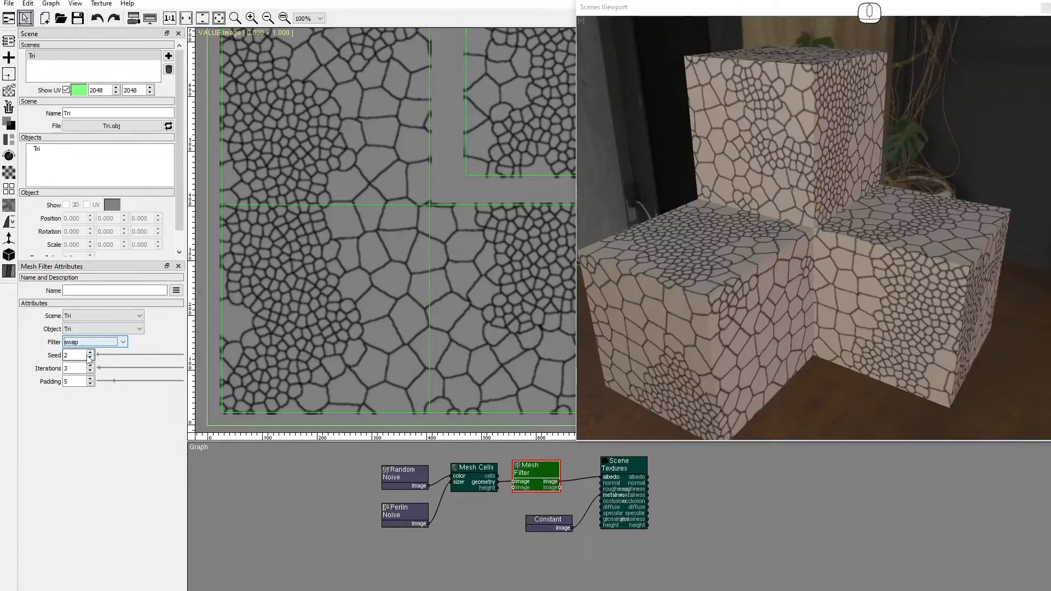
pyautogui.click(90, 343)
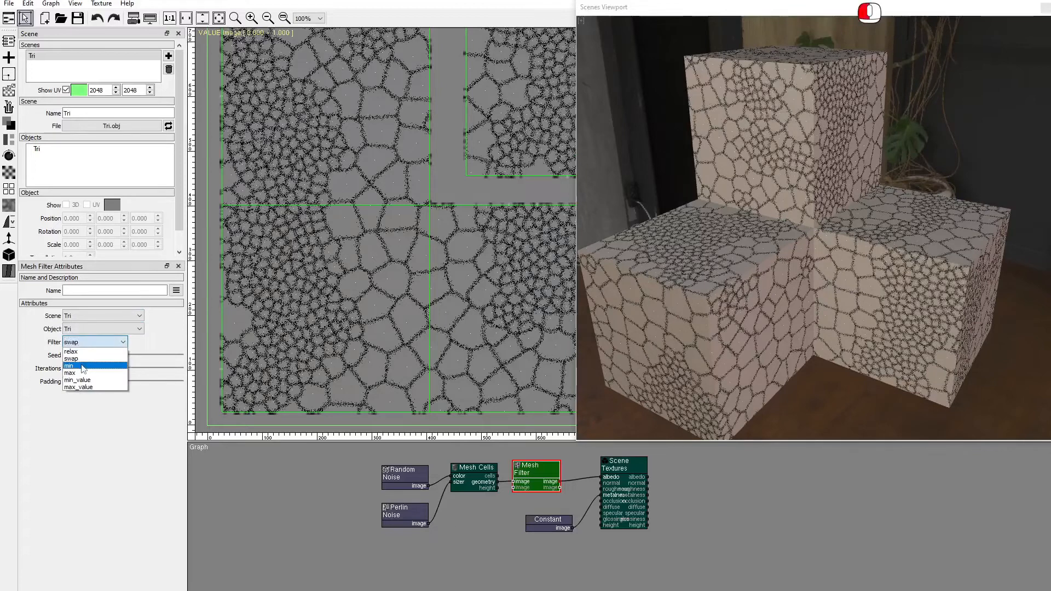
pyautogui.click(82, 365)
pyautogui.click(90, 343)
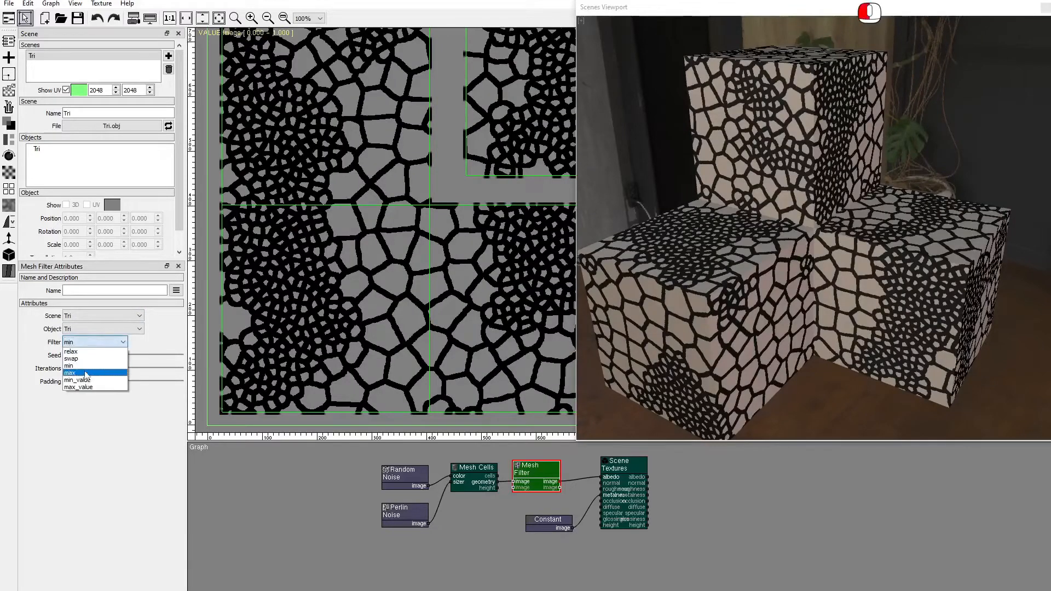
pyautogui.click(90, 362)
# Try min_value and max_value, go back to relax, and move the Constant node lower.
pyautogui.click(93, 344)
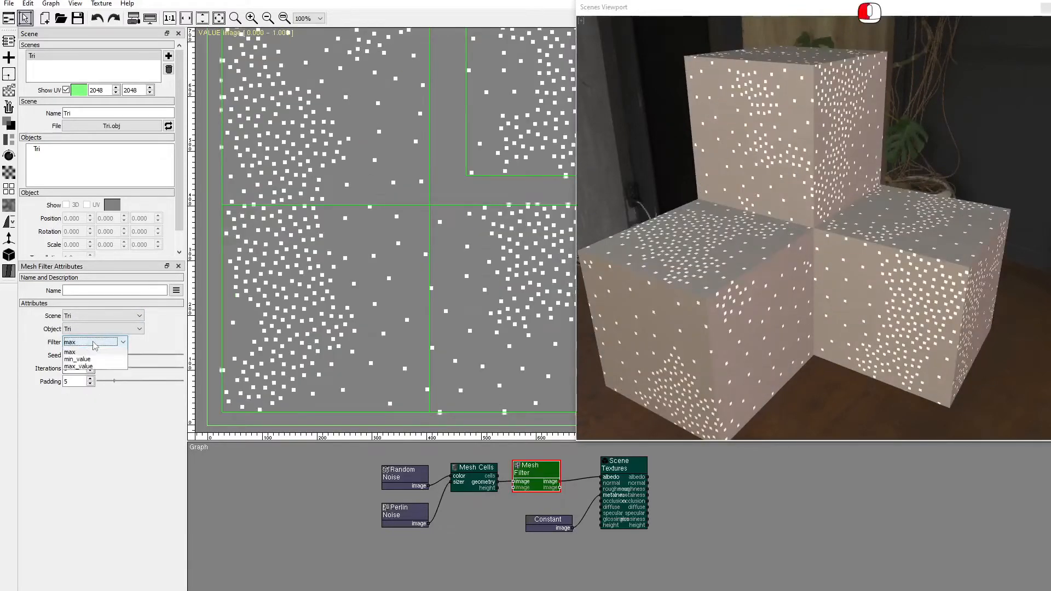
pyautogui.click(94, 380)
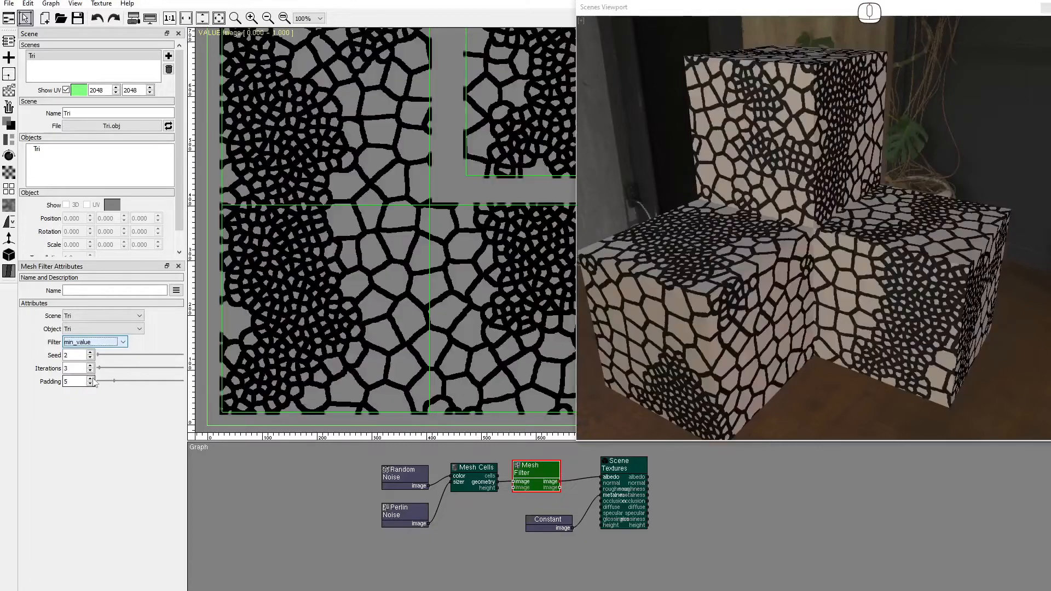
pyautogui.click(93, 342)
pyautogui.click(91, 388)
pyautogui.click(93, 343)
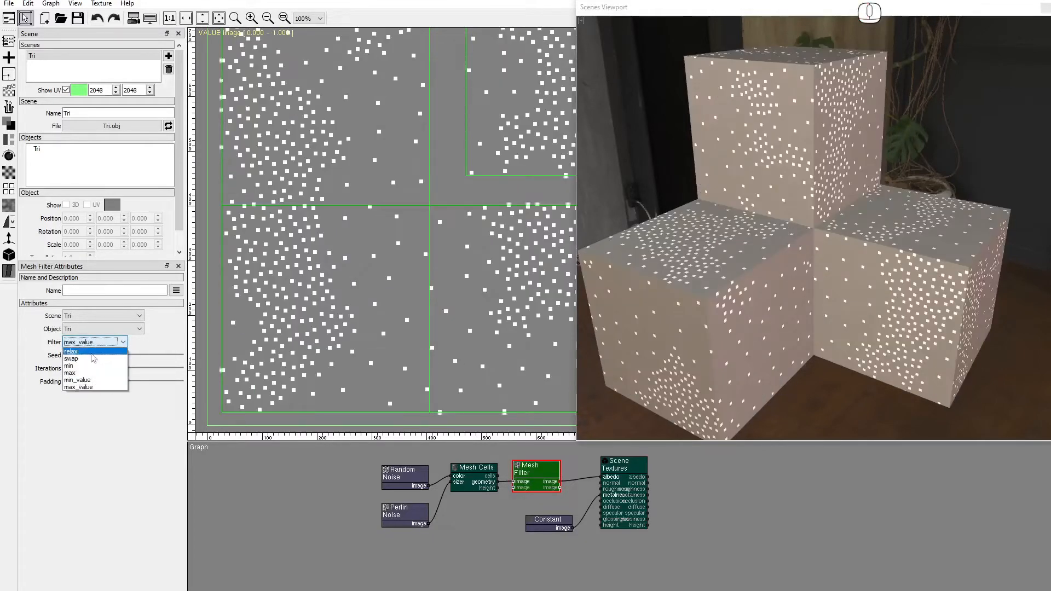
pyautogui.click(93, 352)
pyautogui.moveTo(551, 528); pyautogui.dragTo(539, 551)
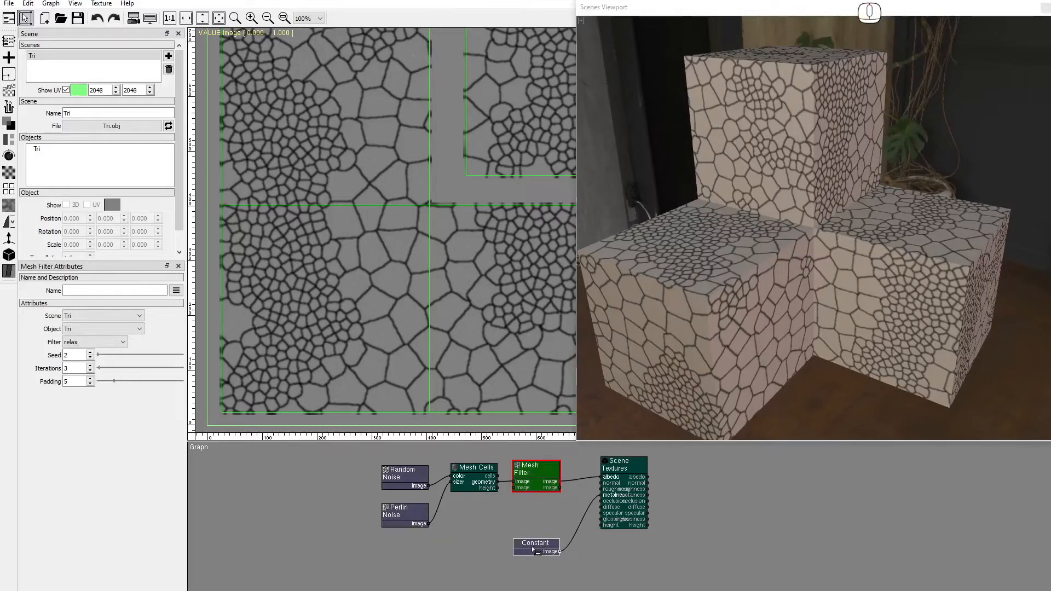
pyautogui.moveTo(542, 512); pyautogui.dragTo(545, 535)
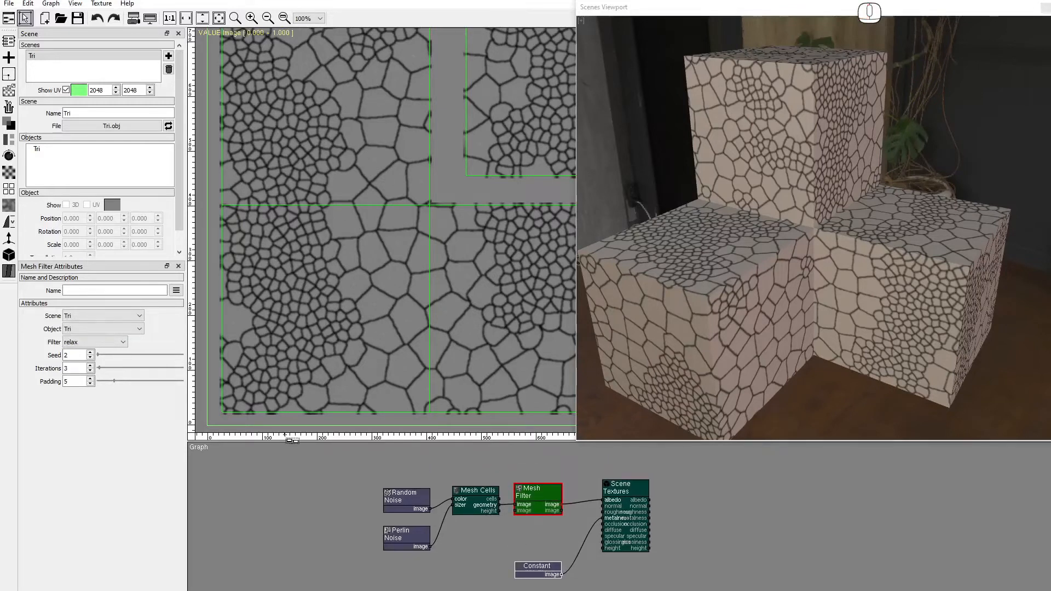
# Add a Constant node with its colour set to cyan.
pyautogui.click(9, 91)
pyautogui.moveTo(44, 115); pyautogui.dragTo(514, 447)
pyautogui.click(80, 354)
pyautogui.click(457, 296)
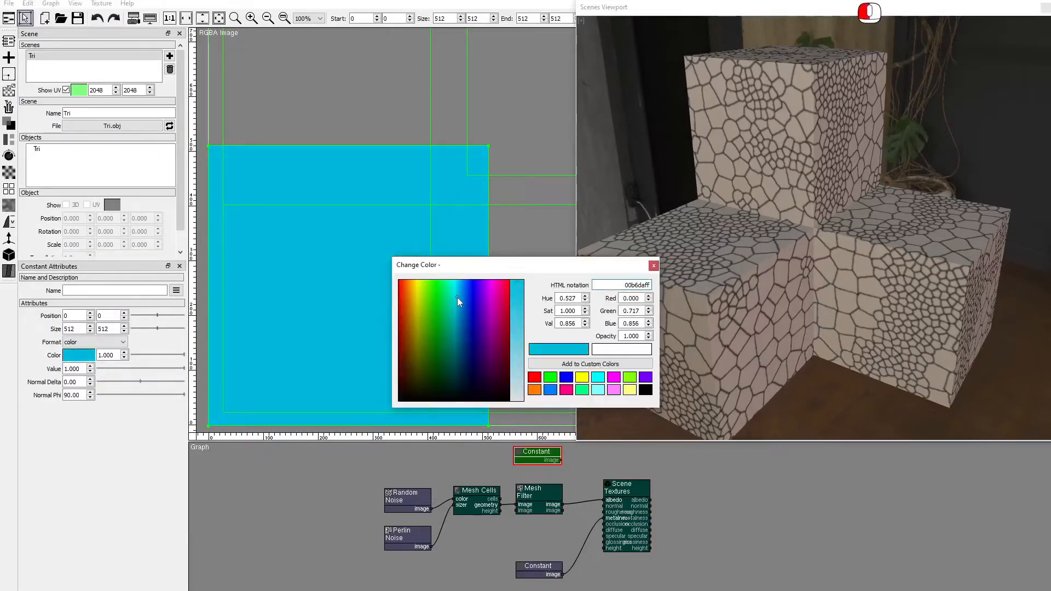
pyautogui.click(515, 322)
pyautogui.click(653, 265)
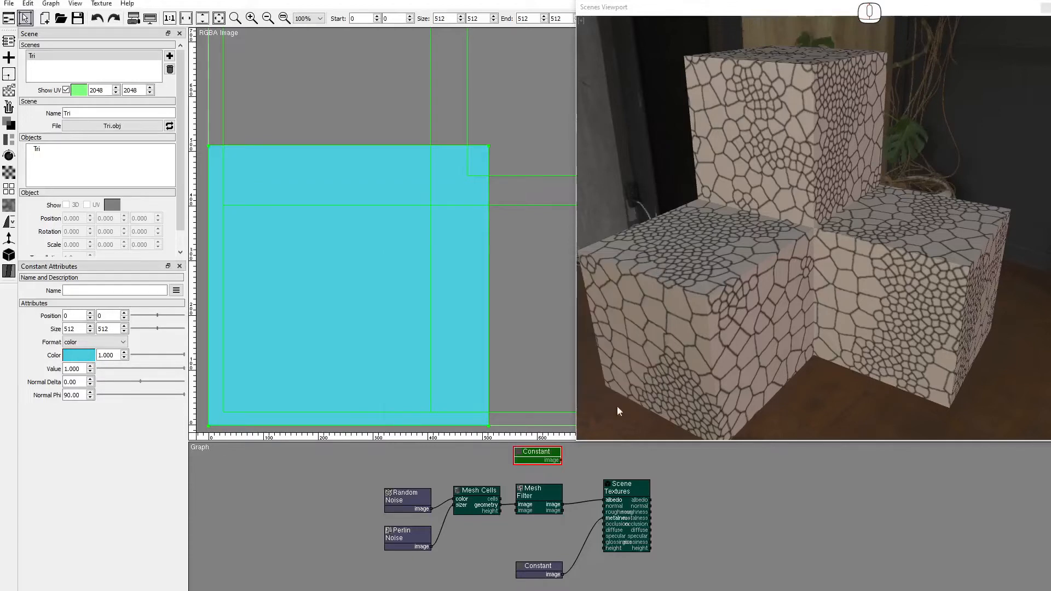
# Wire the cyan Constant into Scene Textures albedo and add another Constant node.
pyautogui.moveTo(562, 460); pyautogui.dragTo(599, 498)
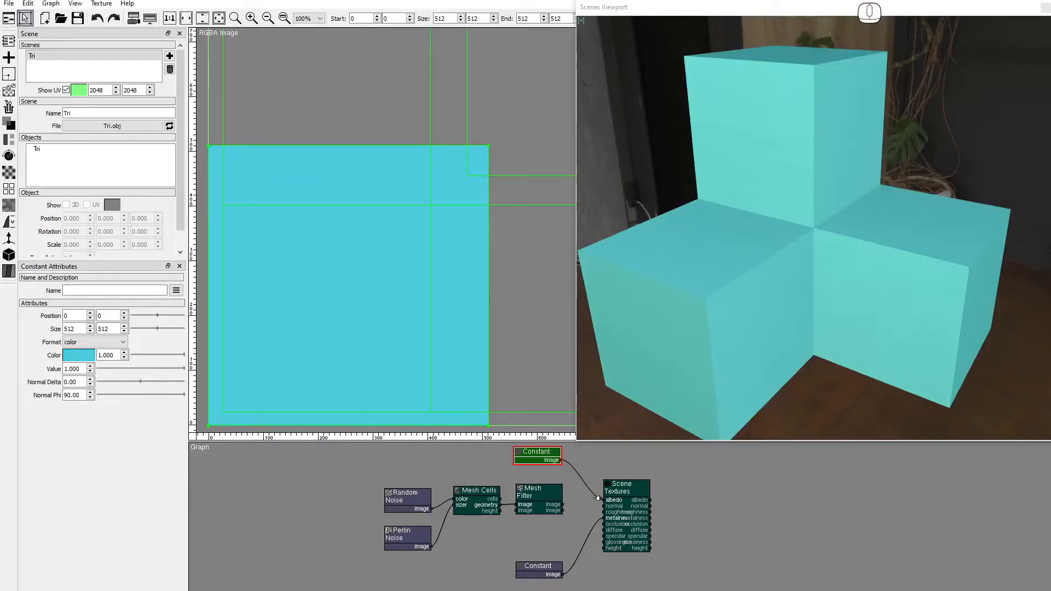
pyautogui.click(8, 91)
pyautogui.moveTo(38, 112); pyautogui.dragTo(456, 531)
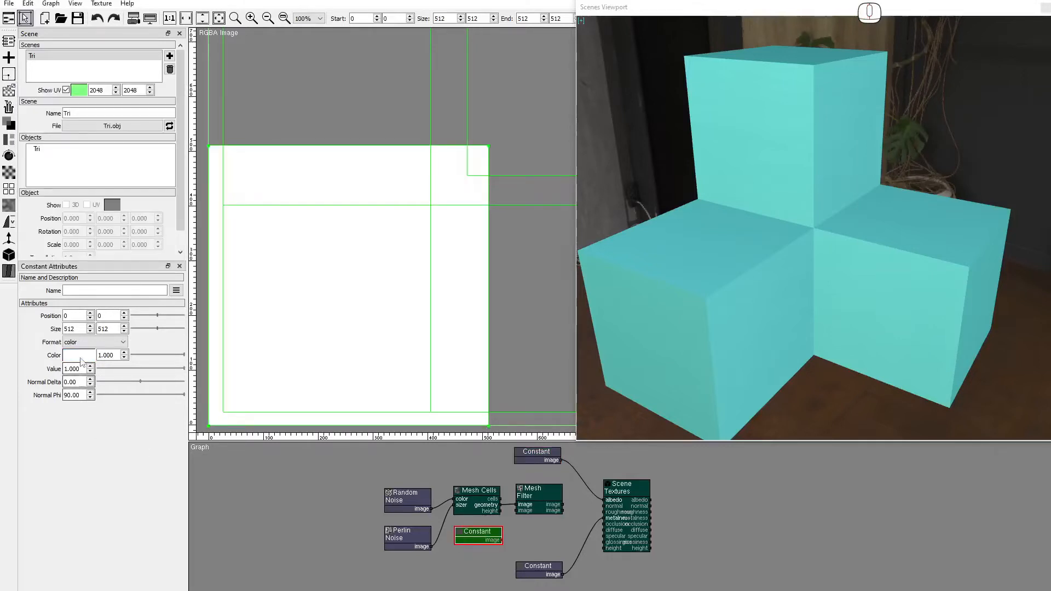
# Size the new Constant 2048 × 2048 in normal format and add a second Mesh Filter node.
pyautogui.write('2048')
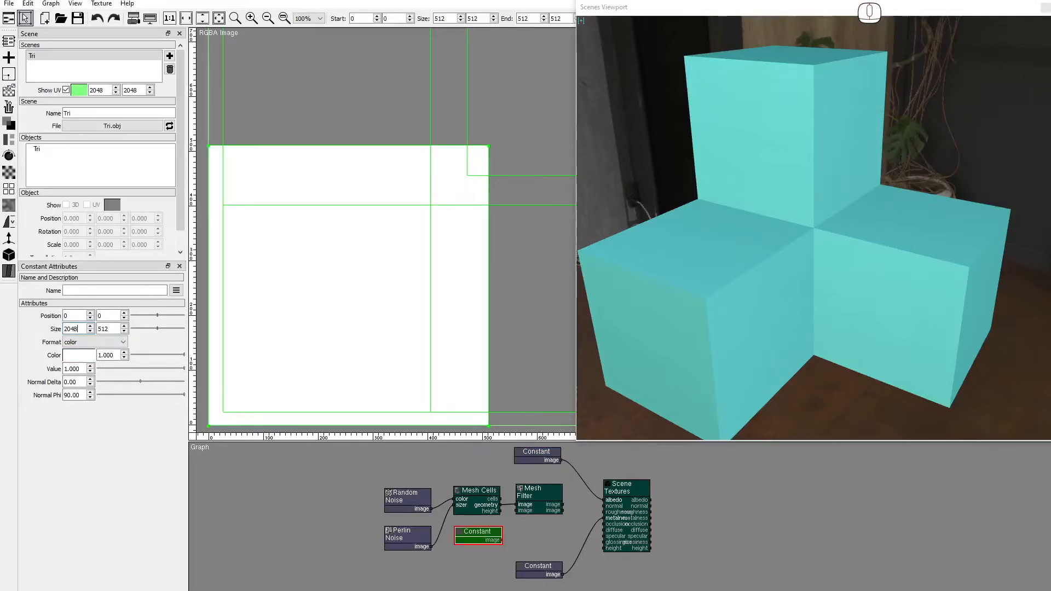
pyautogui.press('Tab')
pyautogui.write('2048')
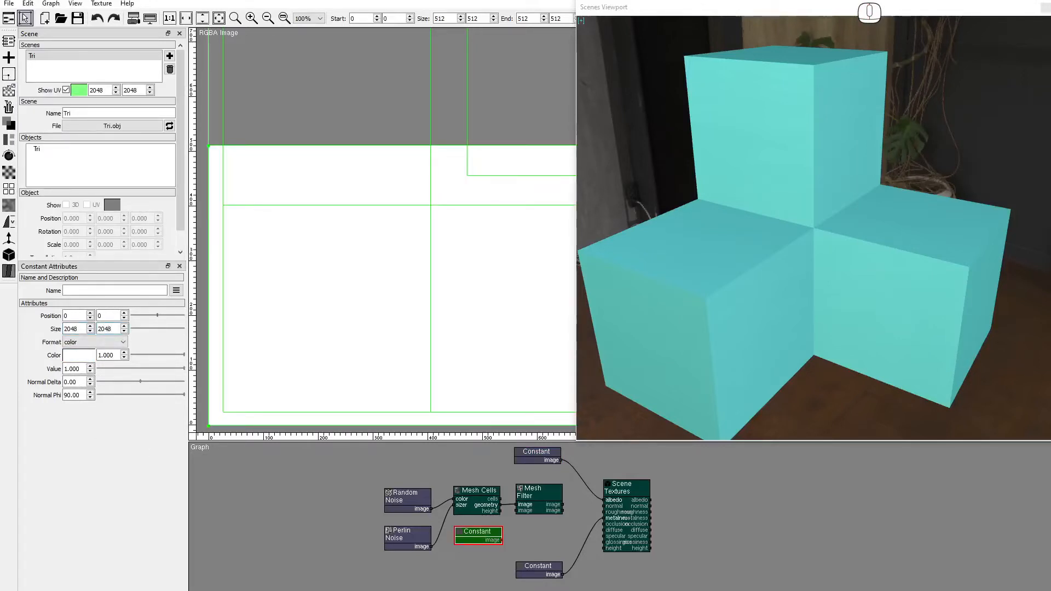
pyautogui.click(66, 342)
pyautogui.click(80, 364)
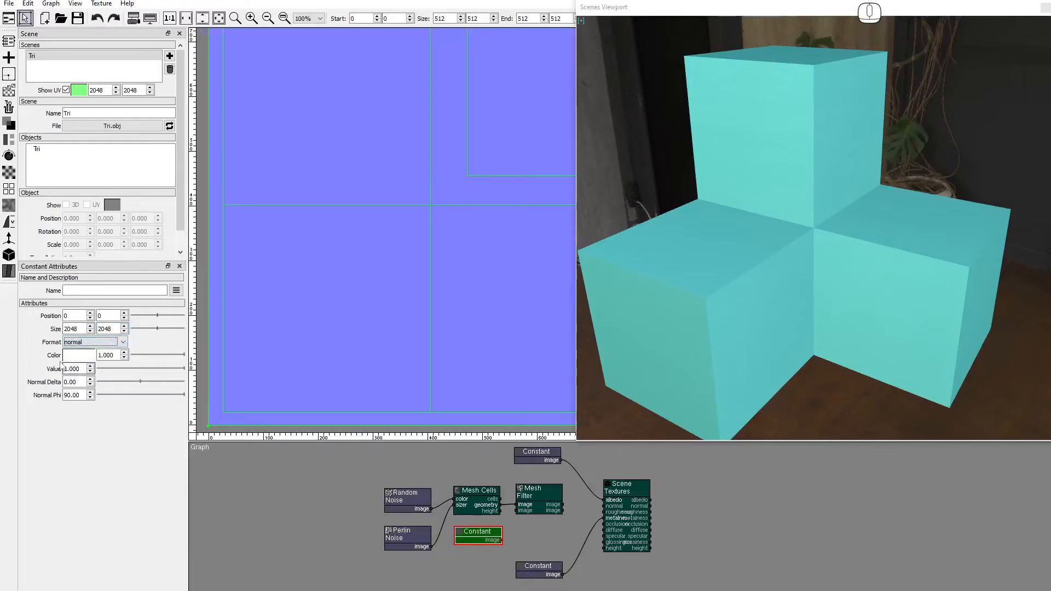
pyautogui.click(9, 255)
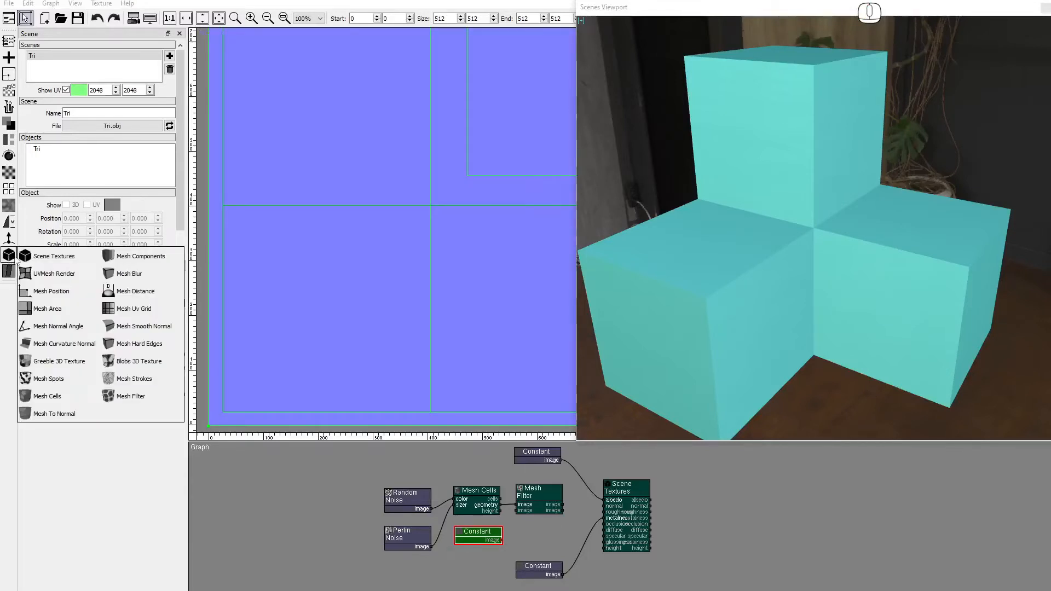
pyautogui.moveTo(128, 401); pyautogui.dragTo(517, 527)
# Point the second Mesh Filter at scene and object Tri, hide UVs, and wire it to normal.
pyautogui.click(82, 316)
pyautogui.click(83, 330)
pyautogui.click(83, 329)
pyautogui.click(83, 343)
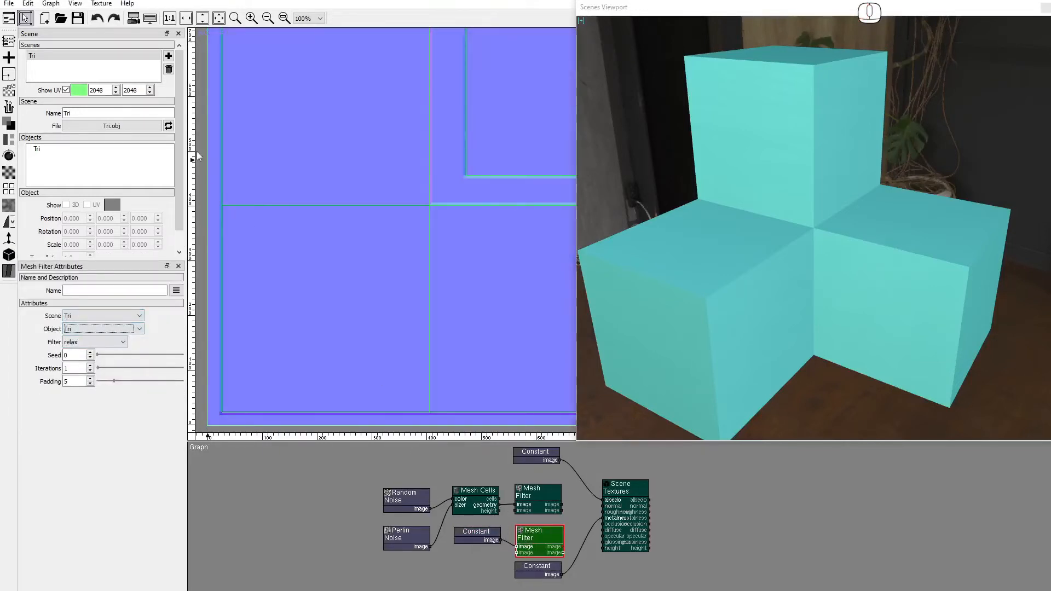
pyautogui.click(66, 89)
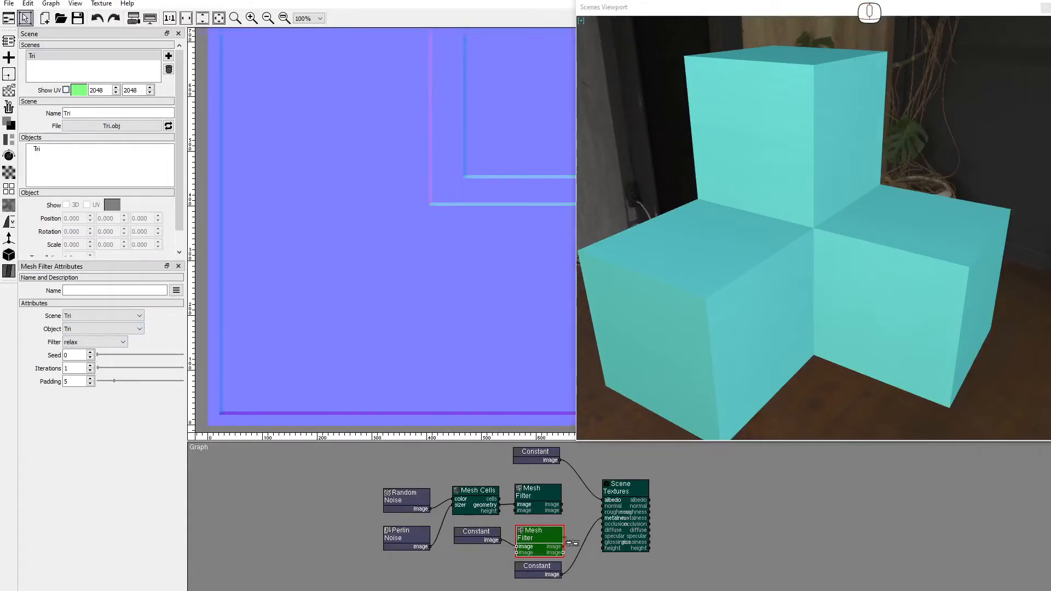
pyautogui.moveTo(566, 545); pyautogui.dragTo(603, 506)
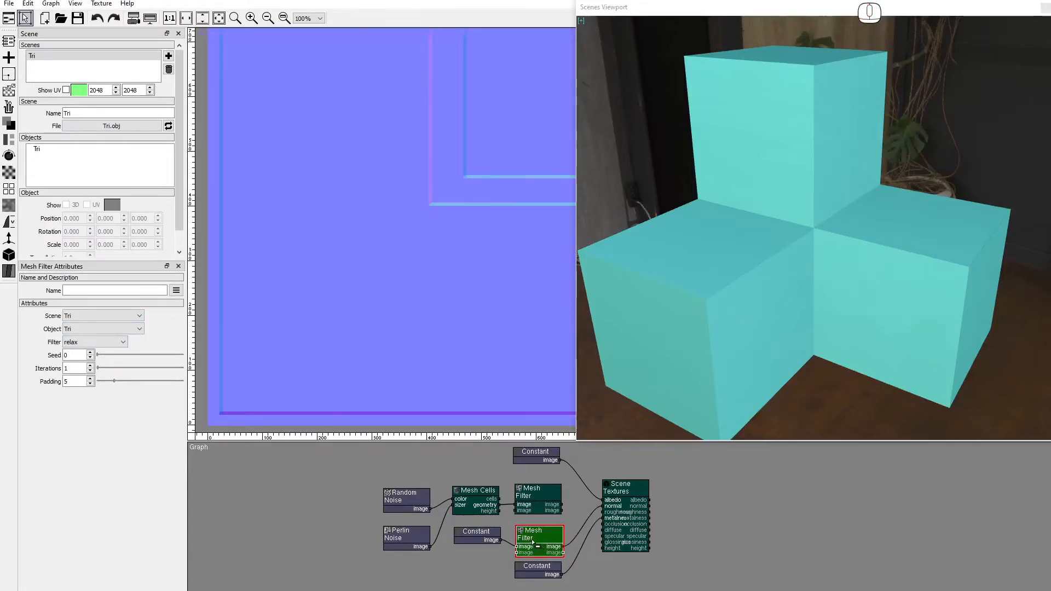
# Set the second Mesh Filter's Iterations to 10.
pyautogui.doubleClick(65, 369)
pyautogui.scroll(3, 61, 372)
pyautogui.write('8')
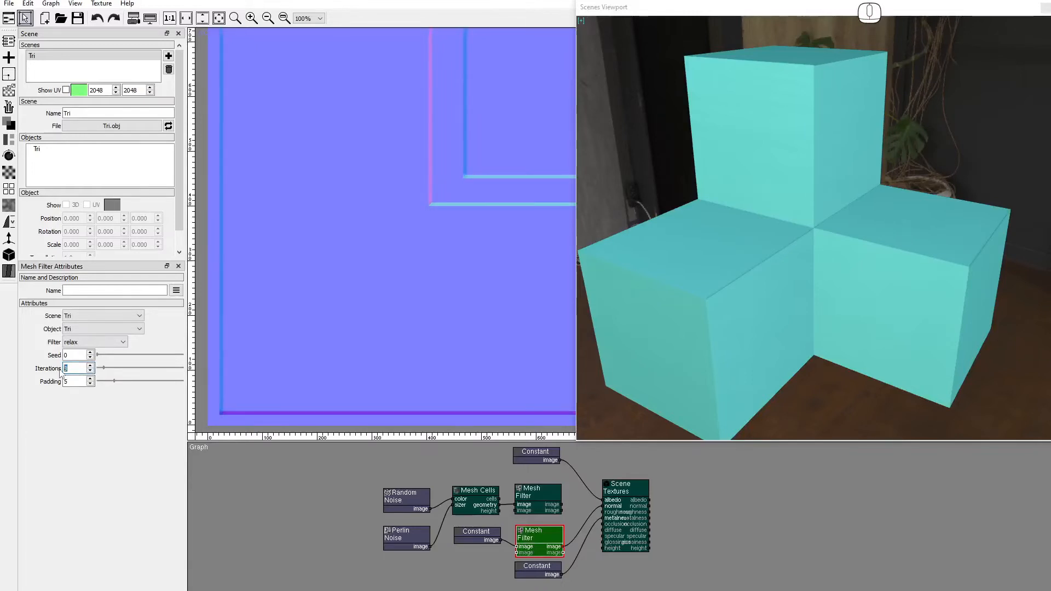
pyautogui.write('10')
pyautogui.moveTo(805, 282)
pyautogui.mouseDown()
pyautogui.moveTo(761, 280)
pyautogui.moveTo(803, 284)
pyautogui.mouseUp()
pyautogui.click(581, 20)
pyautogui.click(778, 399)
pyautogui.click(775, 458)
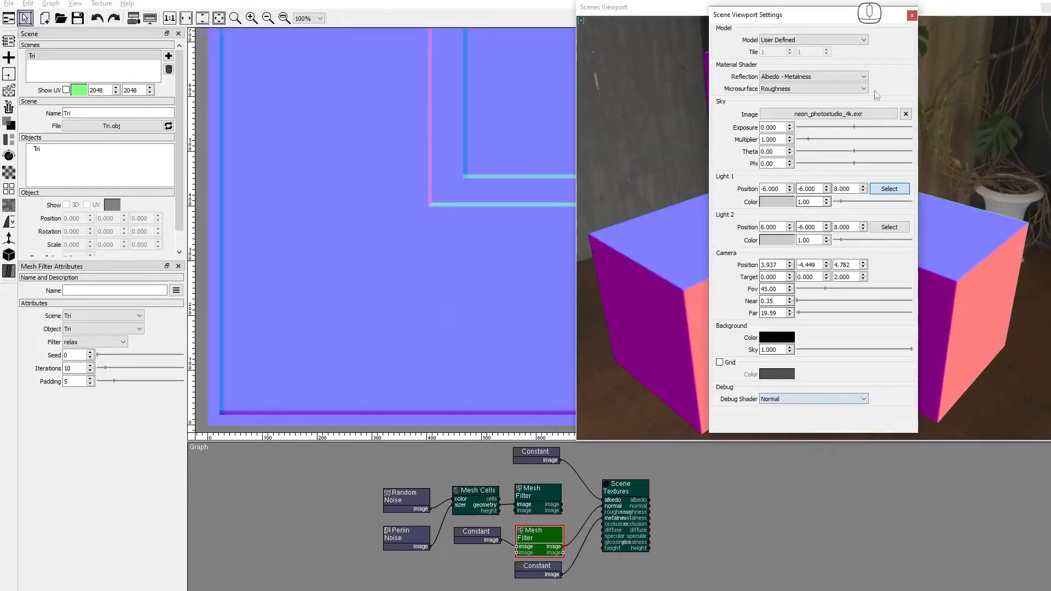
pyautogui.click(913, 15)
pyautogui.moveTo(843, 230); pyautogui.dragTo(831, 286)
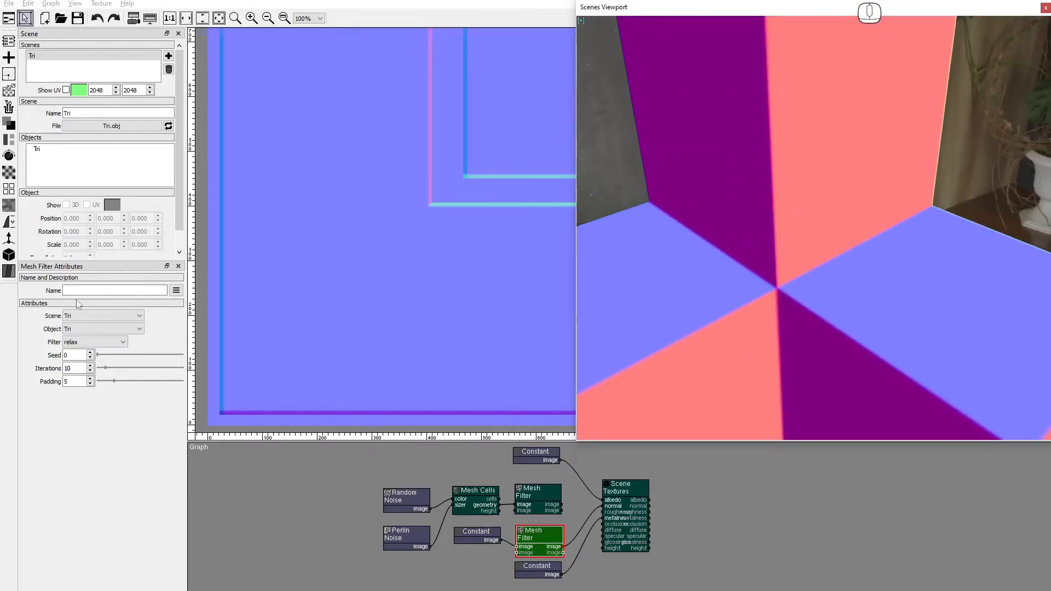
pyautogui.click(267, 20)
pyautogui.moveTo(479, 125); pyautogui.dragTo(287, 224)
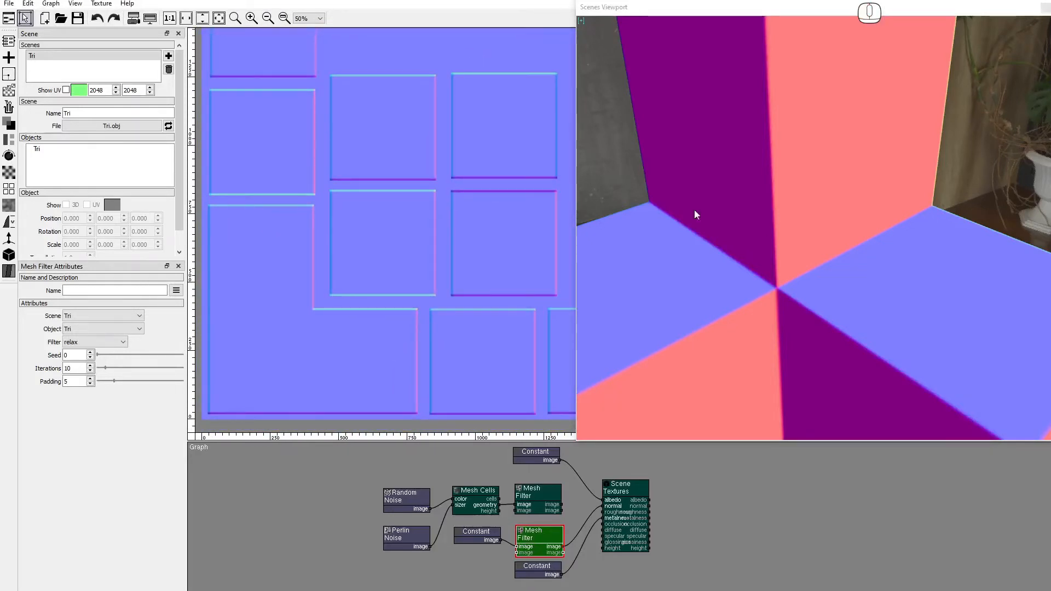
pyautogui.click(581, 21)
pyautogui.click(777, 383)
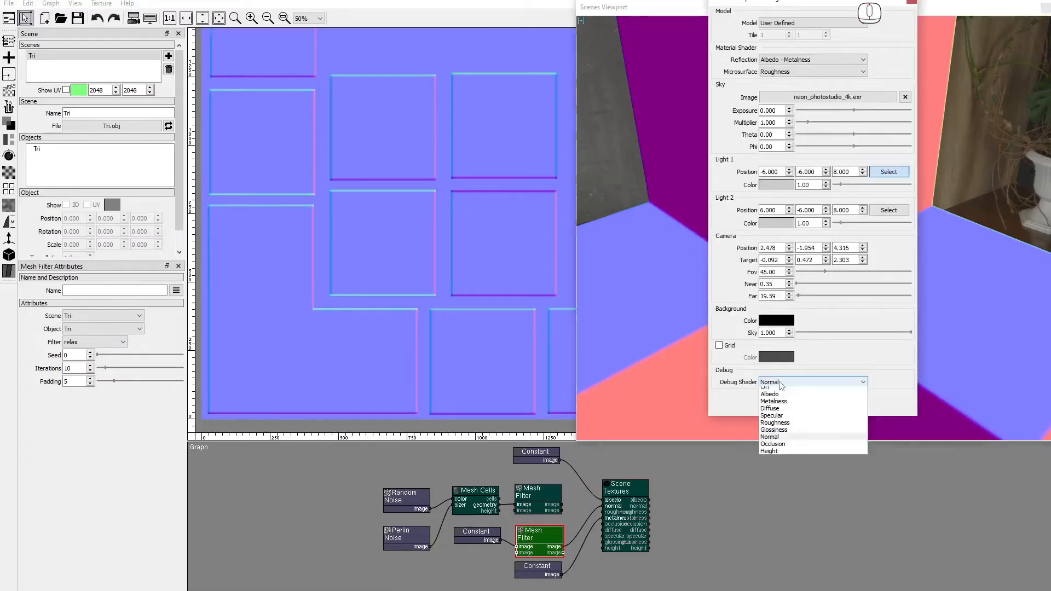
pyautogui.click(769, 391)
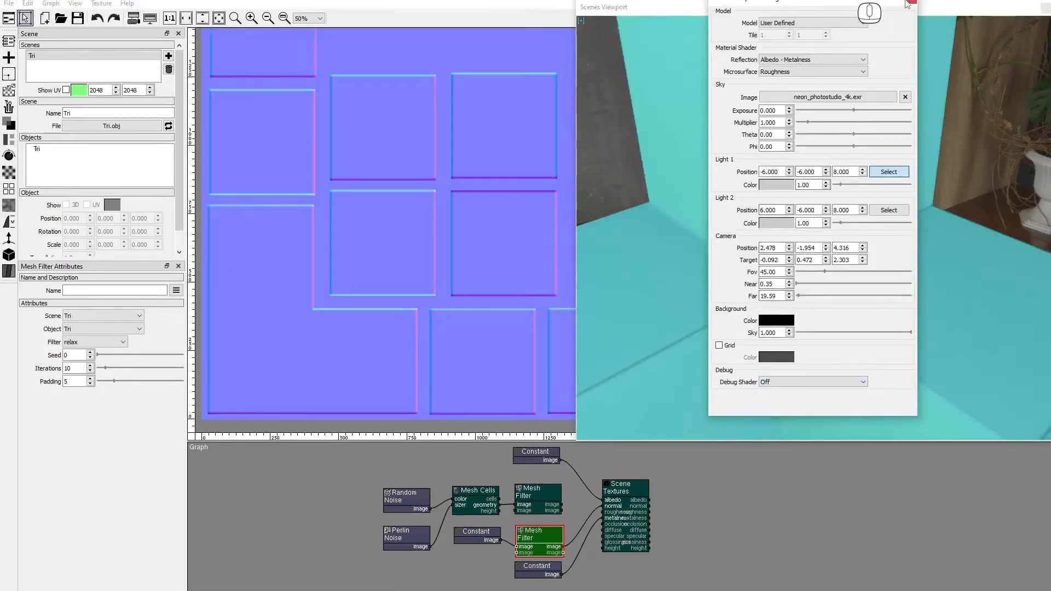
pyautogui.click(926, 294)
pyautogui.moveTo(931, 50); pyautogui.dragTo(132, 296)
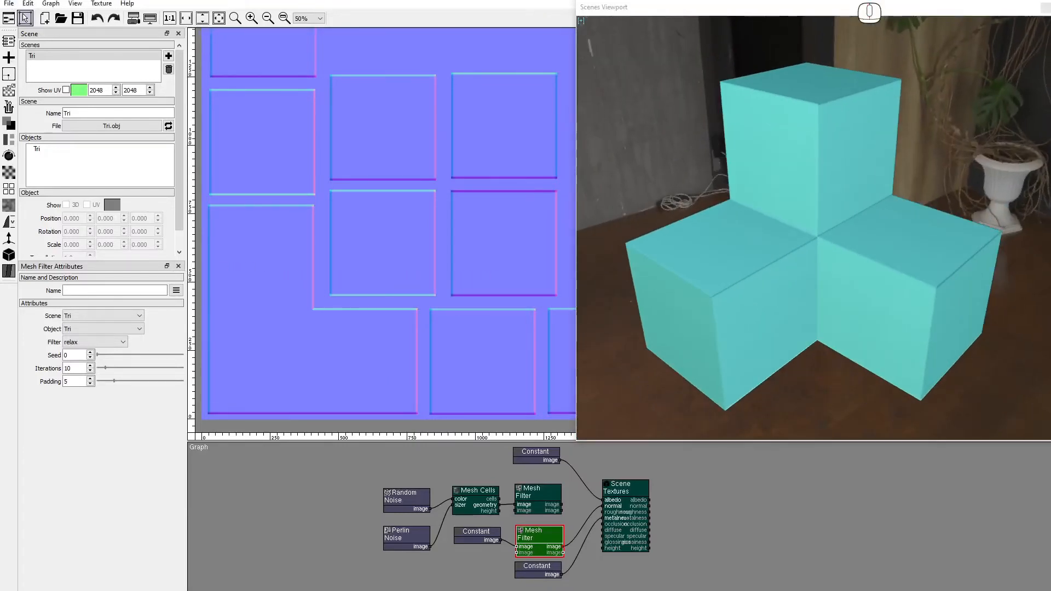
# Open the recent project cube_sphere.pxf, declining to save the current project.
pyautogui.click(9, 4)
pyautogui.moveTo(35, 100)
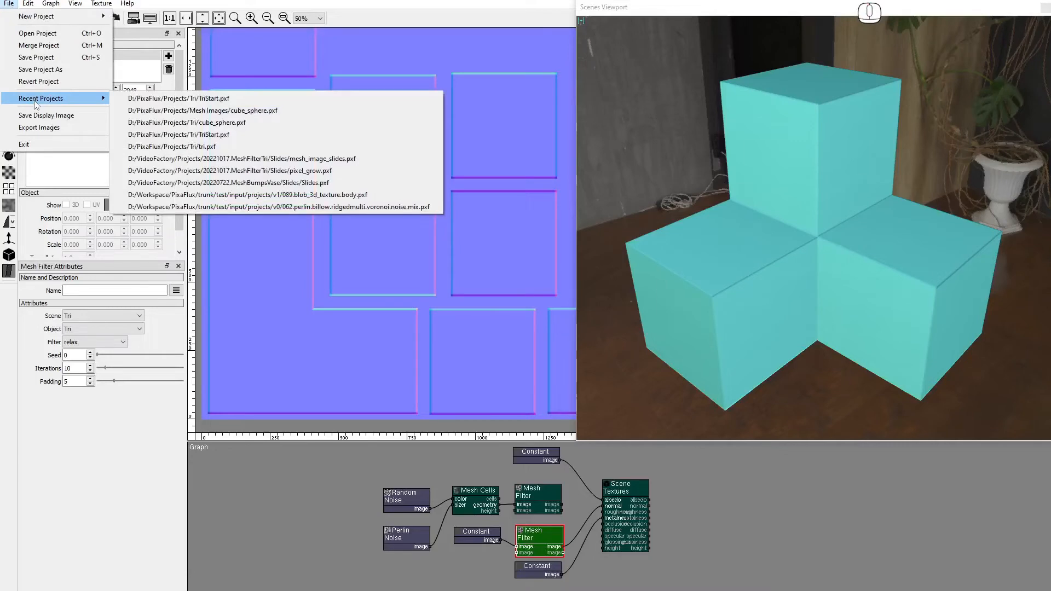
pyautogui.click(184, 111)
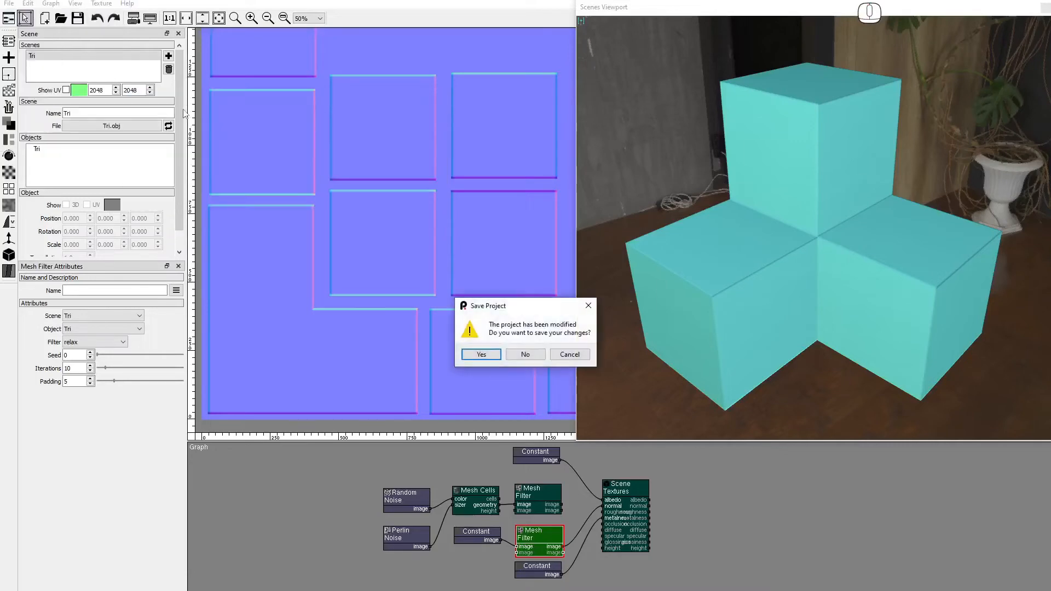
pyautogui.click(525, 355)
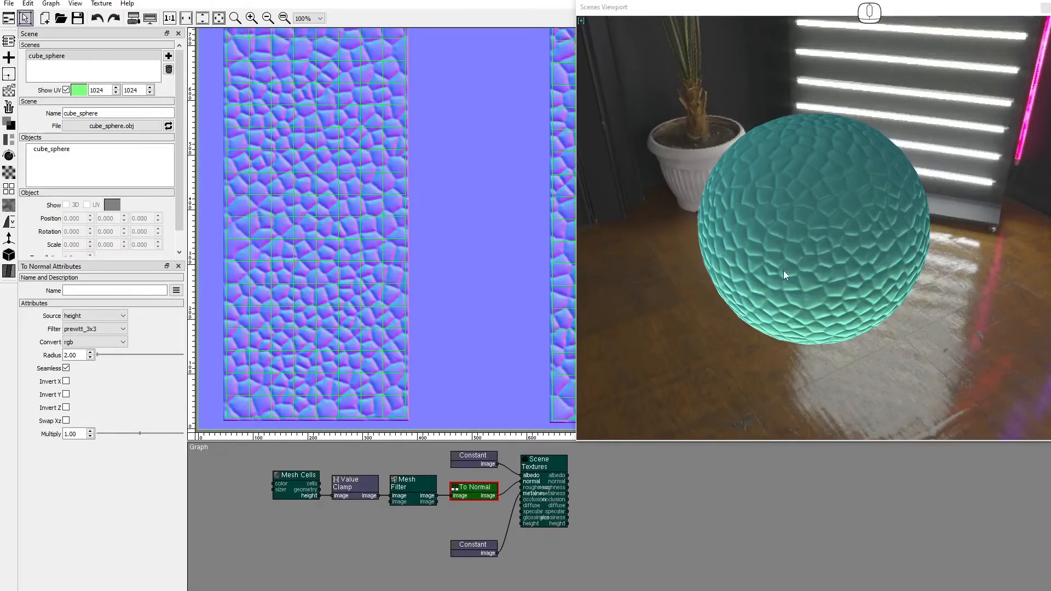
# Zoom in and inspect the sphere's seams with the Normal debug shader.
pyautogui.moveTo(798, 228); pyautogui.dragTo(774, 260)
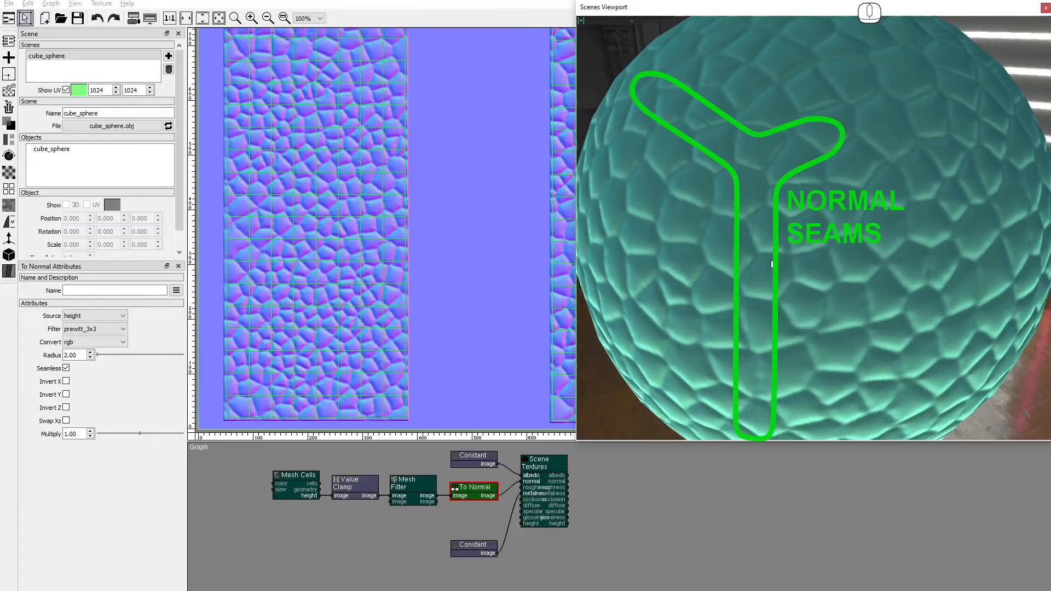
pyautogui.click(581, 21)
pyautogui.click(812, 399)
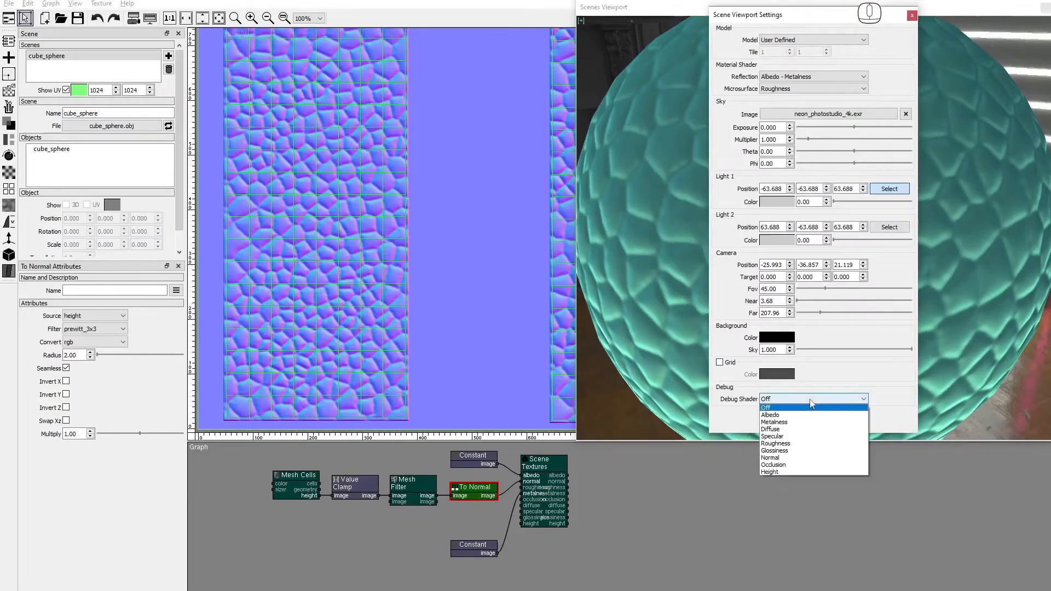
pyautogui.click(789, 464)
pyautogui.click(911, 15)
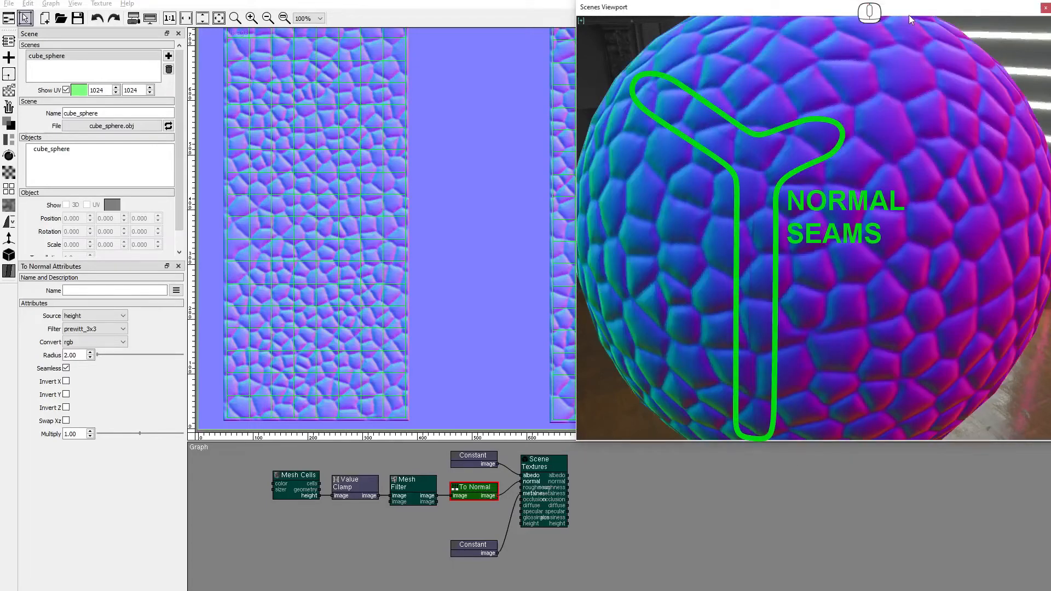
pyautogui.moveTo(773, 219)
pyautogui.mouseDown()
pyautogui.moveTo(868, 217)
pyautogui.moveTo(765, 220)
pyautogui.moveTo(775, 197)
pyautogui.moveTo(832, 190)
pyautogui.moveTo(757, 195)
pyautogui.moveTo(780, 229)
pyautogui.moveTo(790, 220)
pyautogui.mouseUp()
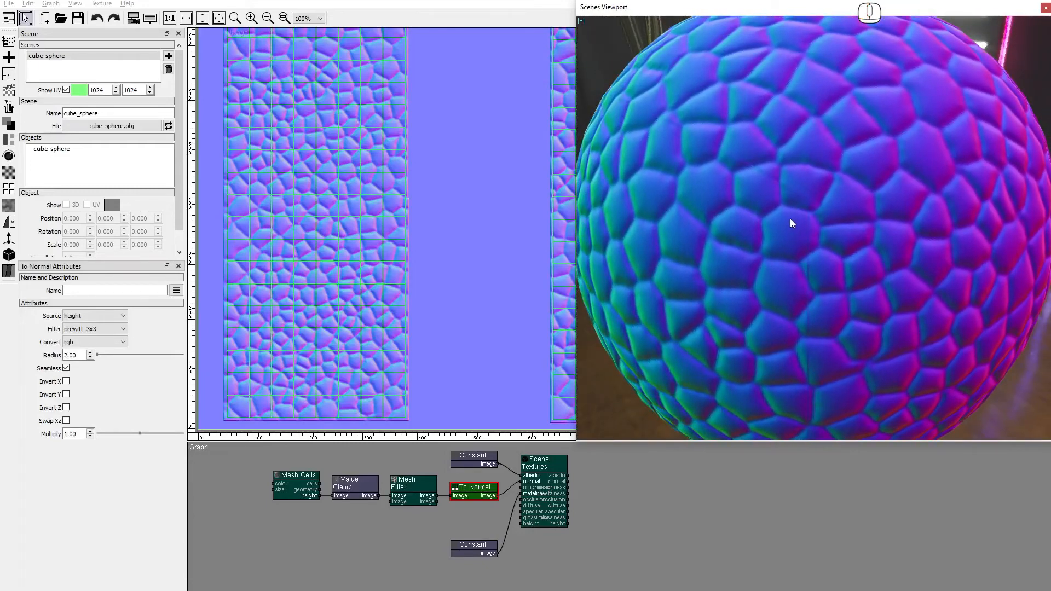
# Switch debug shading back to Off and bring up the mesh node types.
pyautogui.click(581, 19)
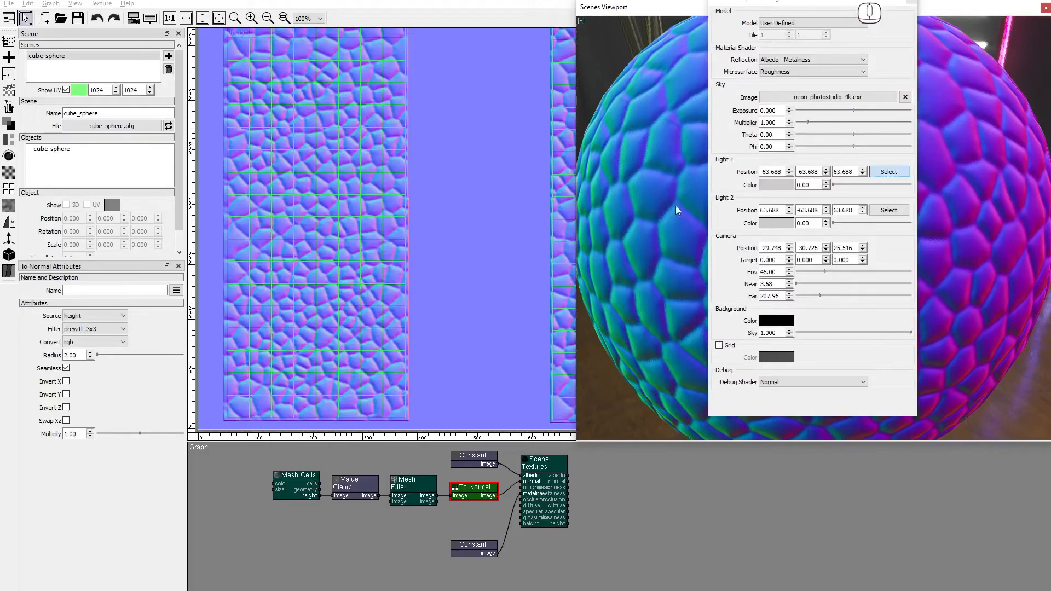
pyautogui.click(790, 382)
pyautogui.click(787, 391)
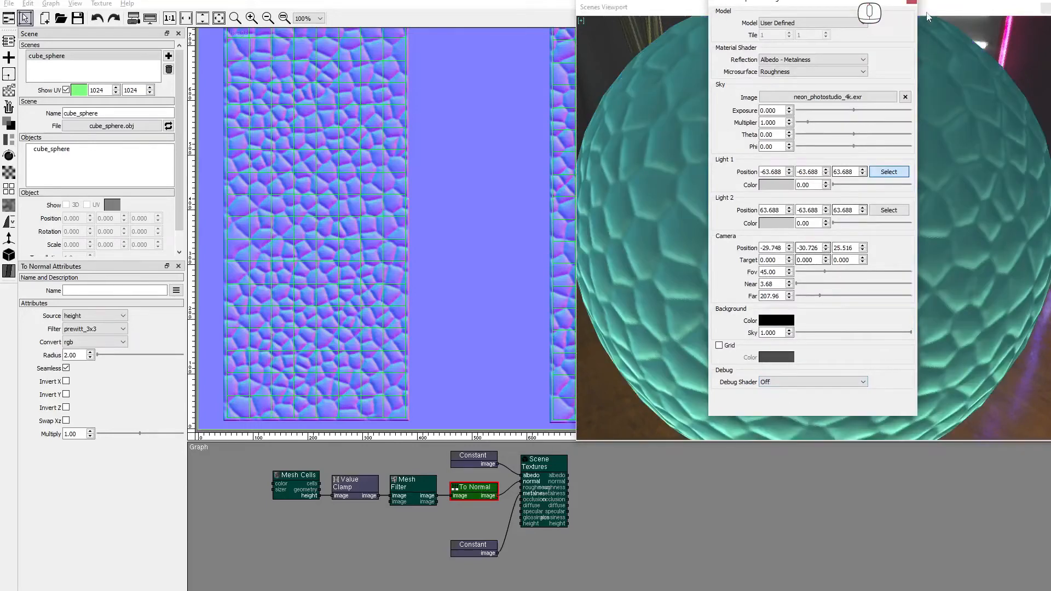
pyautogui.click(912, 1)
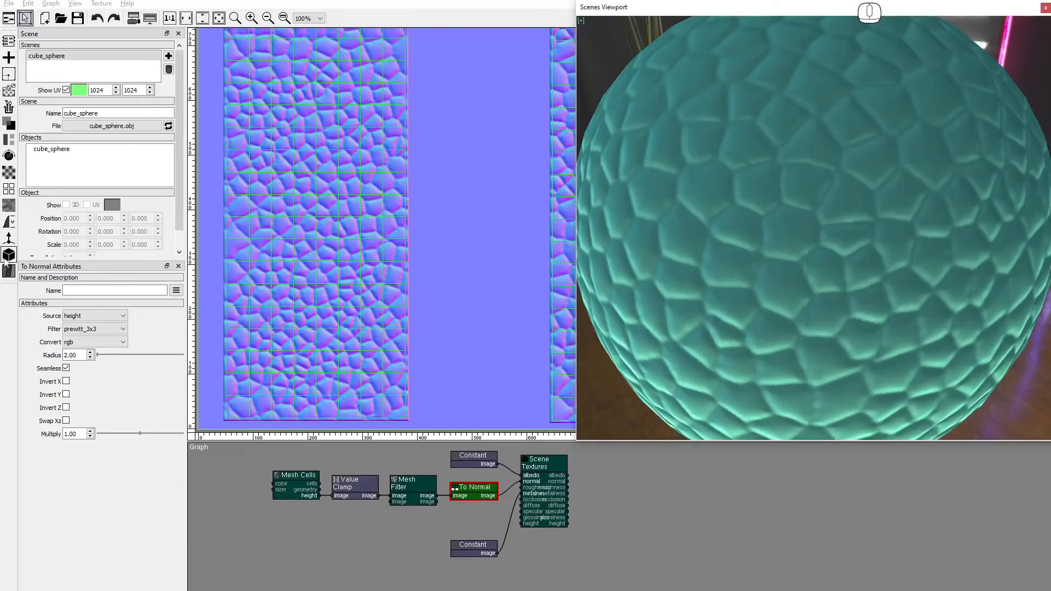
pyautogui.click(8, 256)
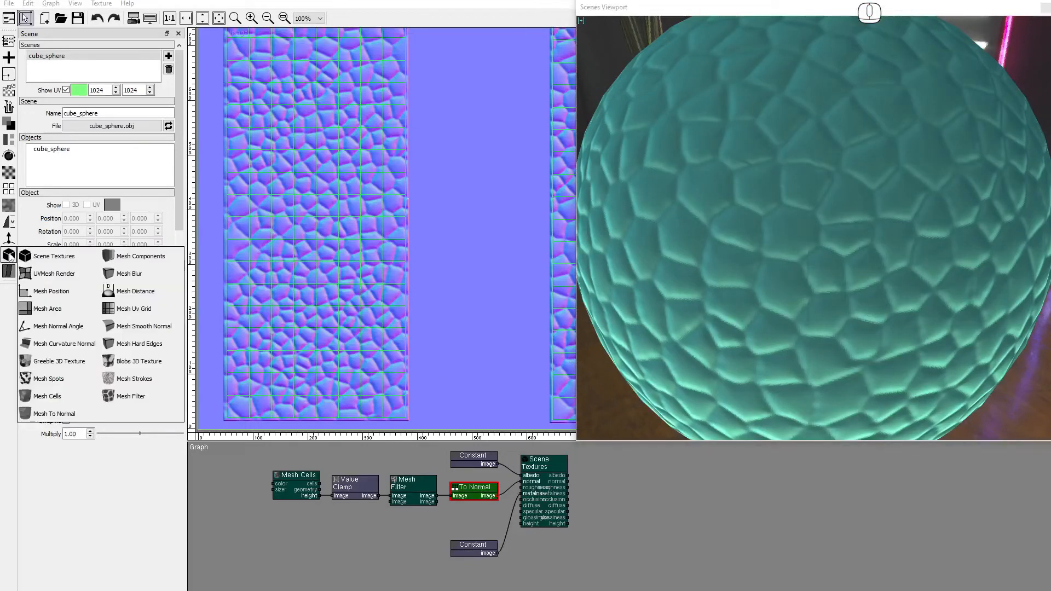
# Add a Mesh To Normal node using scene and object cube_sphere.
pyautogui.click(452, 510)
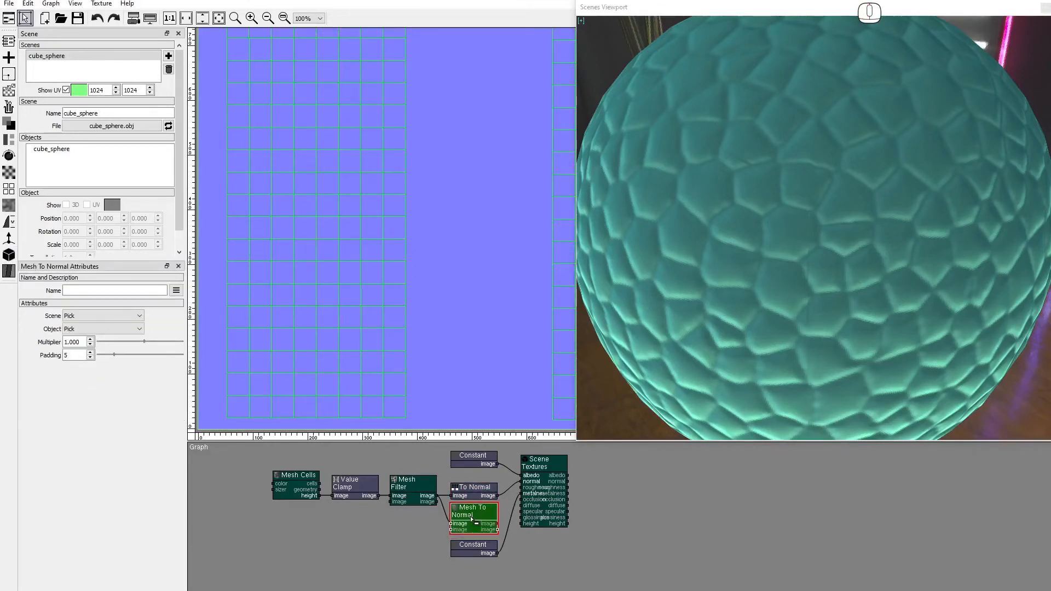
pyautogui.click(113, 317)
pyautogui.click(88, 333)
pyautogui.click(89, 330)
pyautogui.click(89, 346)
# Set its Multiplier to 10 and wire it into the Scene Textures normal input.
pyautogui.doubleClick(74, 342)
pyautogui.write('10')
pyautogui.press('Return')
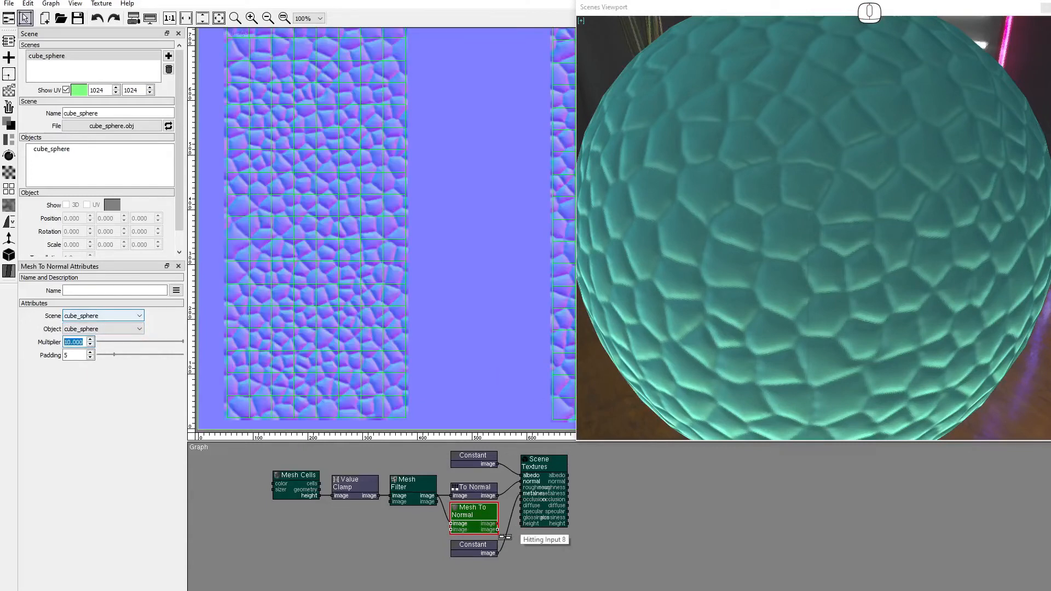
pyautogui.moveTo(498, 524); pyautogui.dragTo(517, 482)
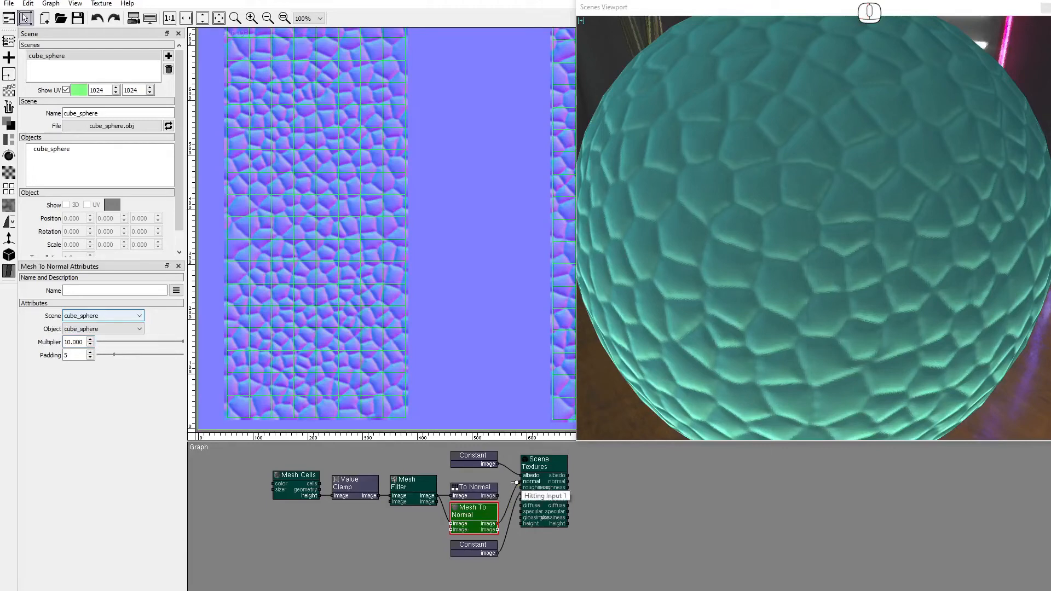
pyautogui.moveTo(830, 296); pyautogui.dragTo(651, 74)
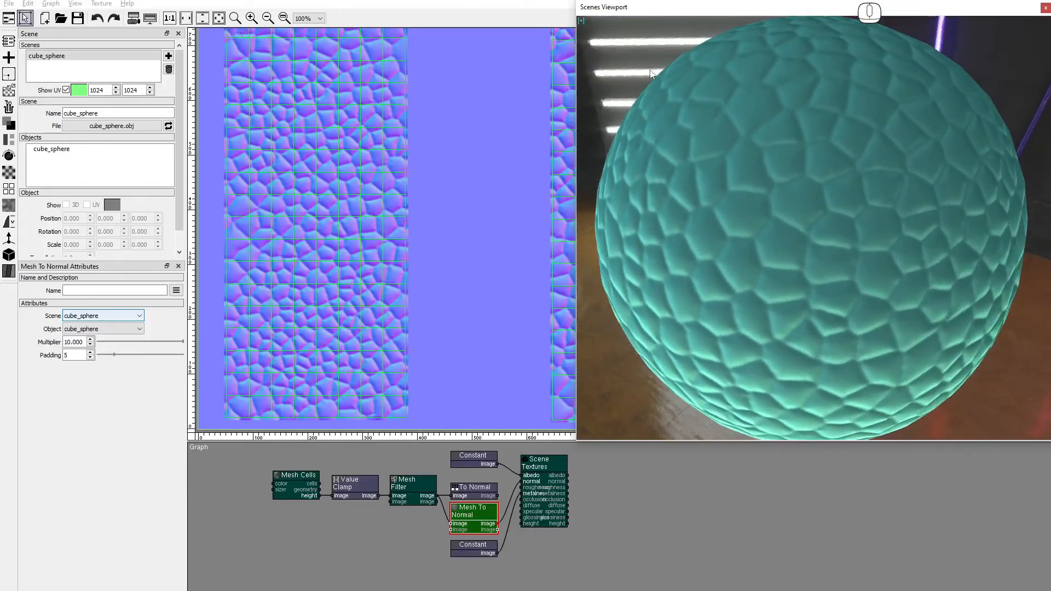
# Inspect the sphere's normals with the Normal debug shader, then set debug shading to Off.
pyautogui.click(581, 21)
pyautogui.click(773, 382)
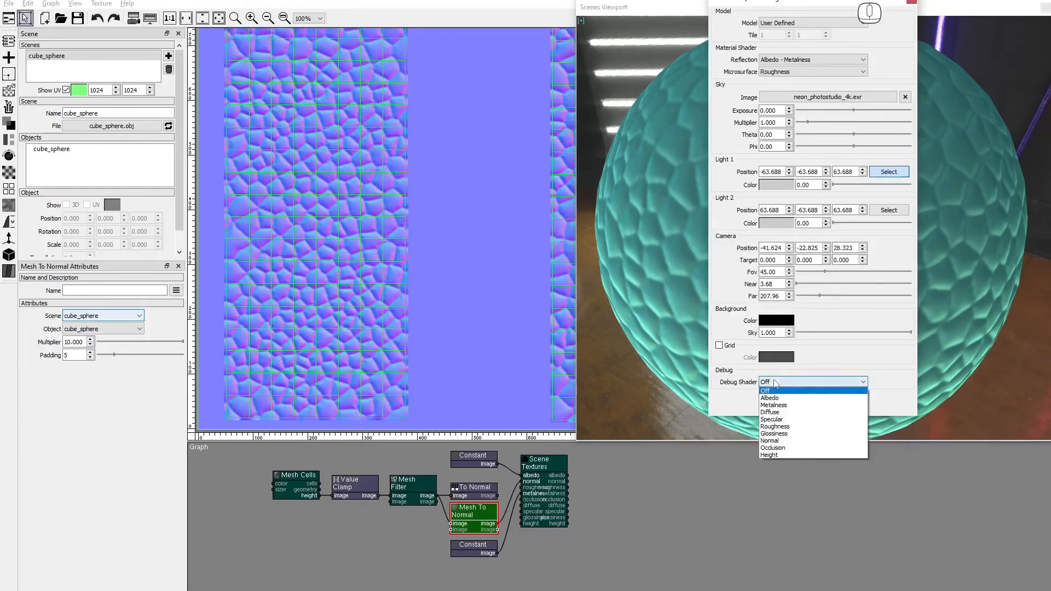
pyautogui.click(772, 442)
pyautogui.moveTo(931, 274); pyautogui.dragTo(923, 294)
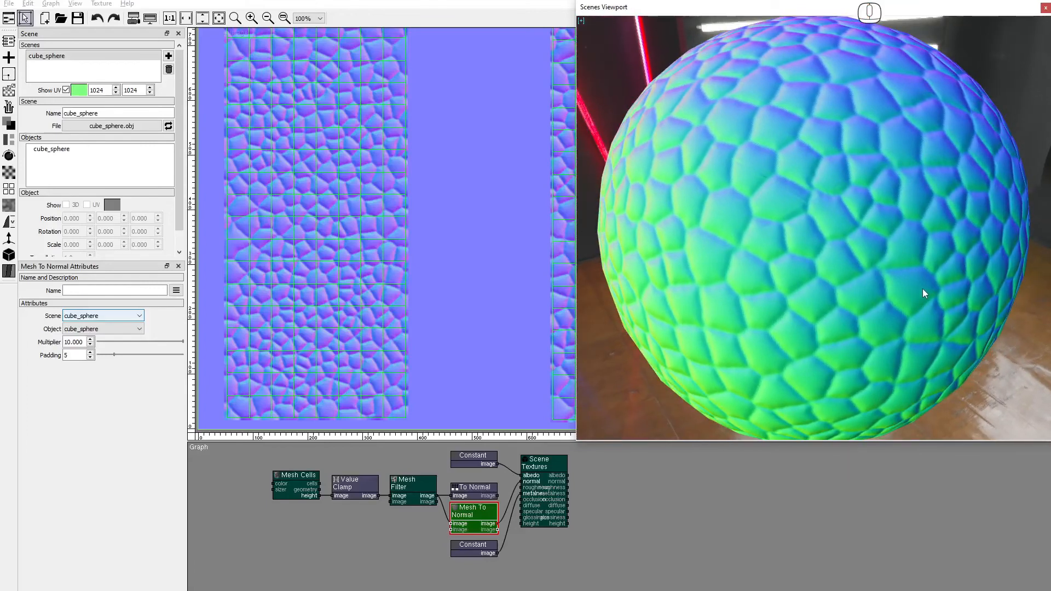
pyautogui.click(581, 21)
pyautogui.click(813, 387)
pyautogui.click(805, 393)
pyautogui.click(912, 2)
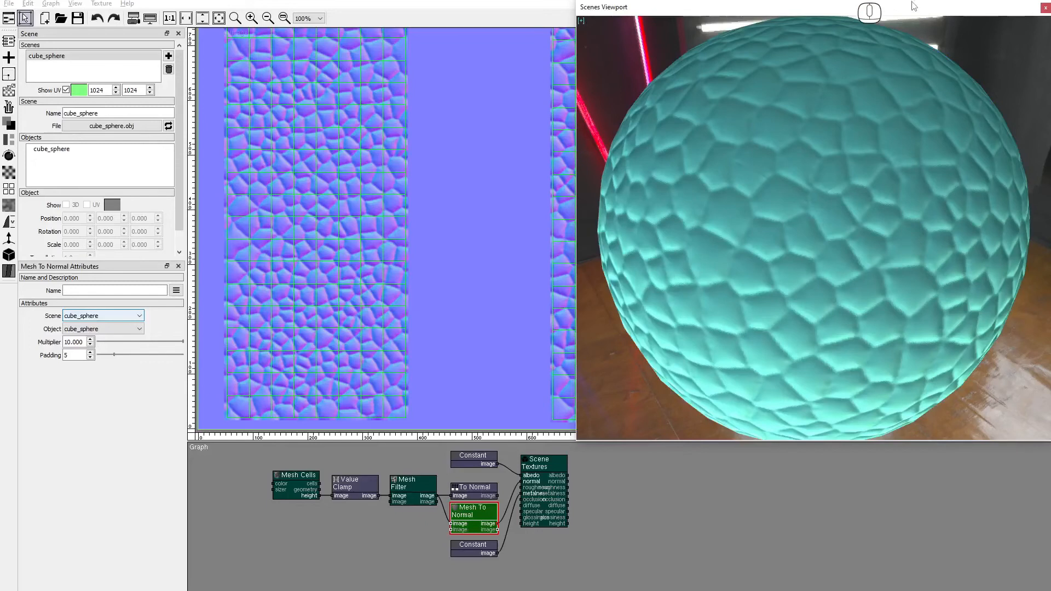
# Reconnect Mesh To Normal's output to the normal input and move Scene Textures right.
pyautogui.moveTo(500, 497); pyautogui.dragTo(517, 482)
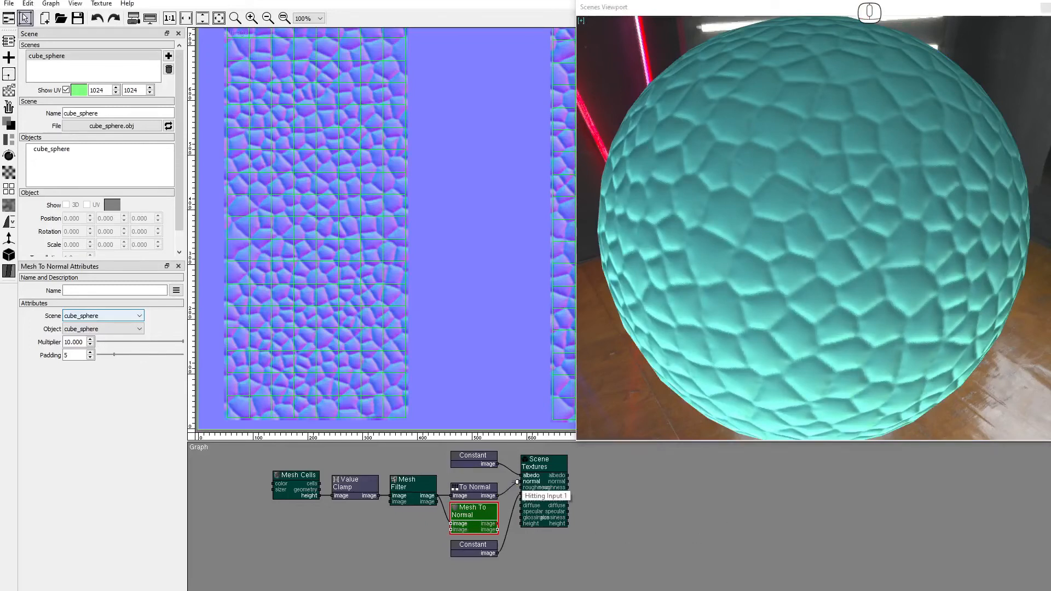
pyautogui.moveTo(497, 524); pyautogui.dragTo(518, 481)
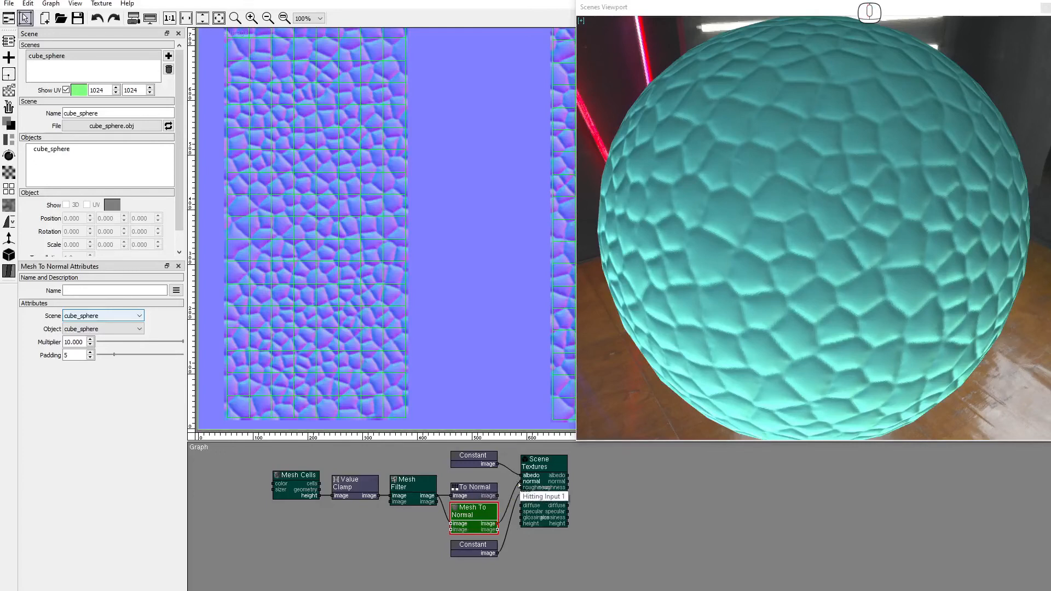
pyautogui.moveTo(547, 469); pyautogui.dragTo(607, 468)
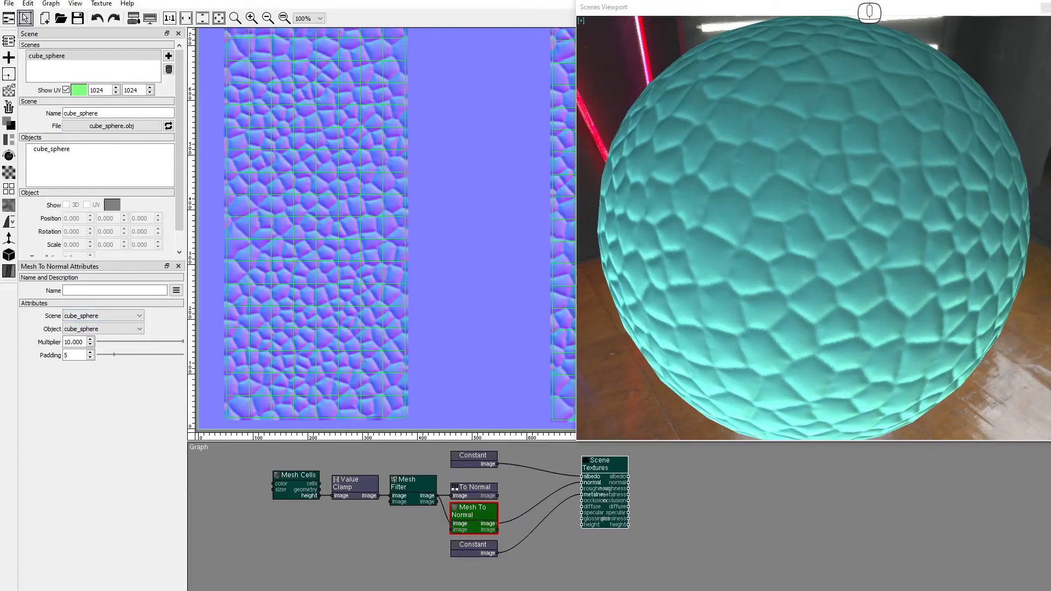
# Drop a Mesh Filter onto the normal wire and shift it and Scene Textures rightward.
pyautogui.click(9, 255)
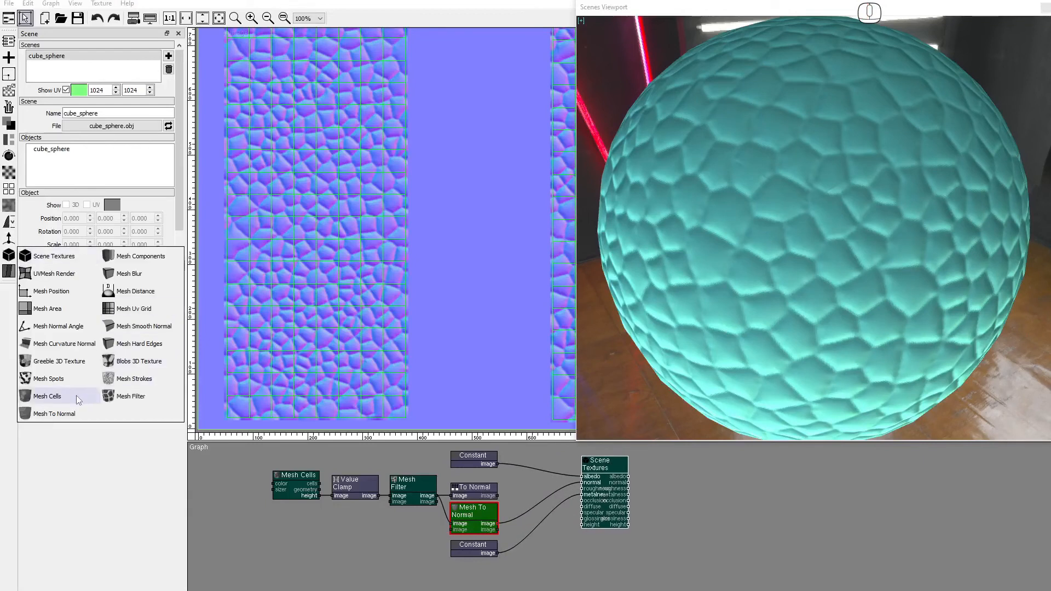
pyautogui.moveTo(115, 399); pyautogui.dragTo(521, 485)
pyautogui.moveTo(599, 508); pyautogui.dragTo(666, 513)
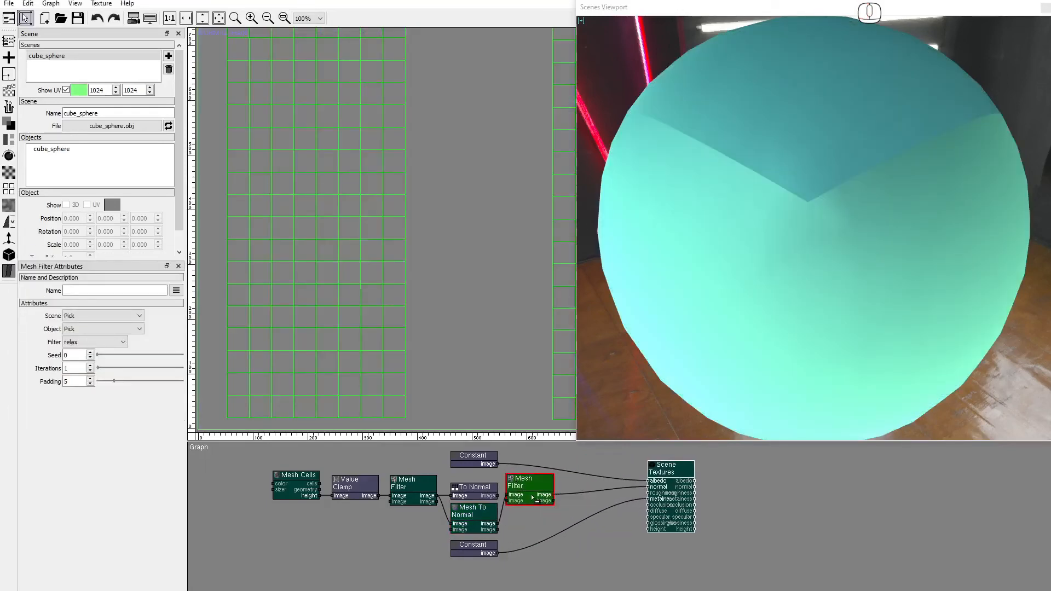
pyautogui.moveTo(512, 499); pyautogui.dragTo(525, 505)
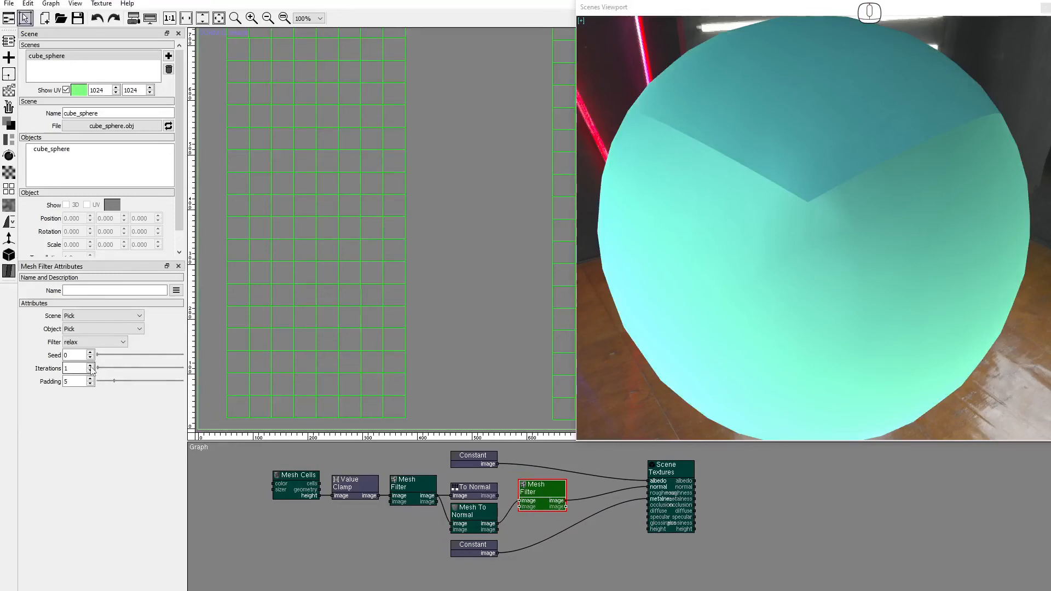
# Set the new Mesh Filter's scene and object to cube_sphere.
pyautogui.click(90, 316)
pyautogui.click(87, 333)
pyautogui.click(98, 329)
pyautogui.click(89, 346)
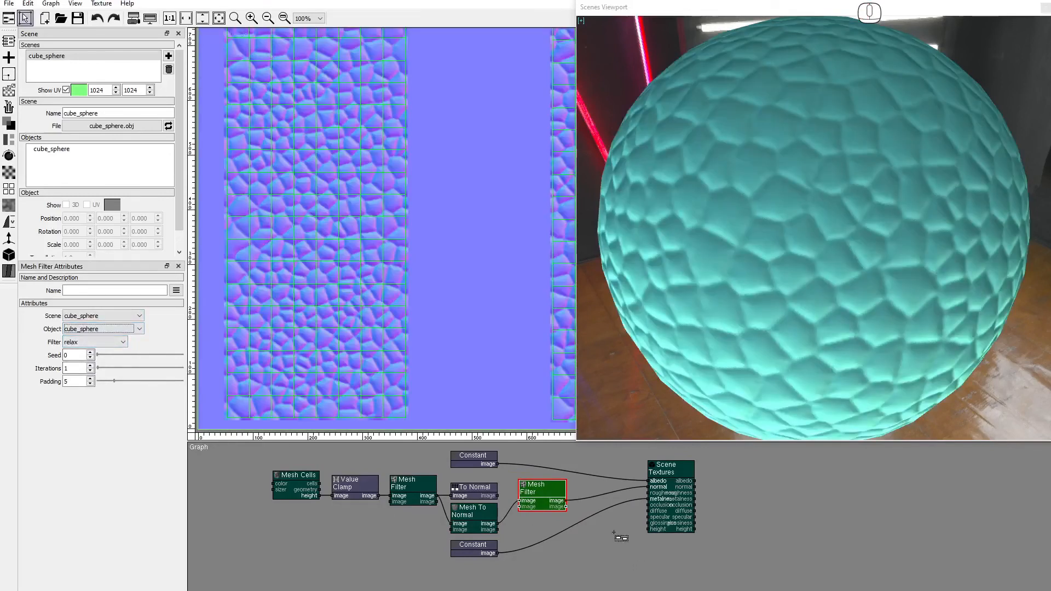
pyautogui.click(498, 496)
# Wire To Normal's output into the cube_sphere Mesh Filter's image input.
pyautogui.moveTo(517, 500)
pyautogui.mouseDown()
pyautogui.moveTo(504, 523)
pyautogui.moveTo(516, 501)
pyautogui.mouseUp()
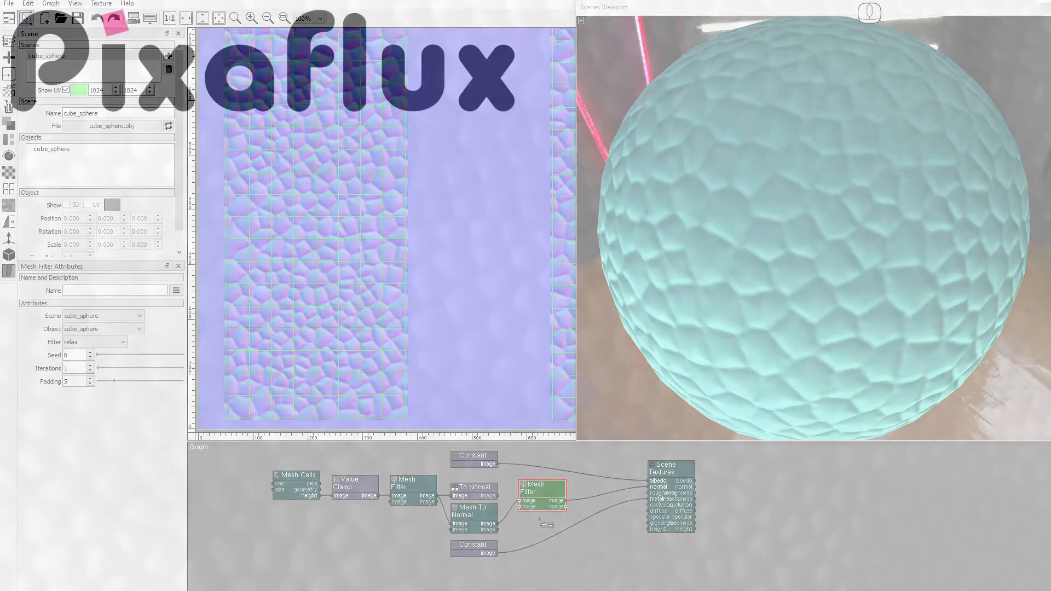